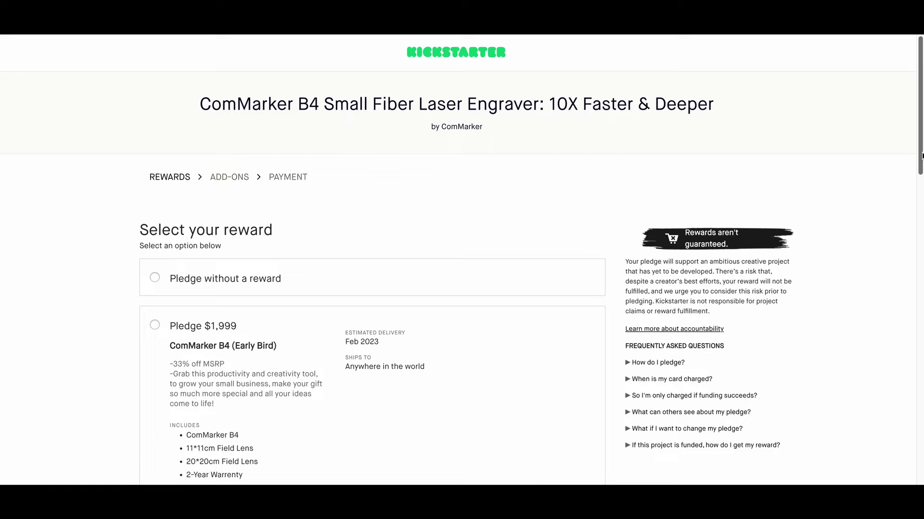
- Review the ComMarker B4 reward tiers and what each pledge includes on the Kickstarter pledge page
scroll(921, 155, down, 3)
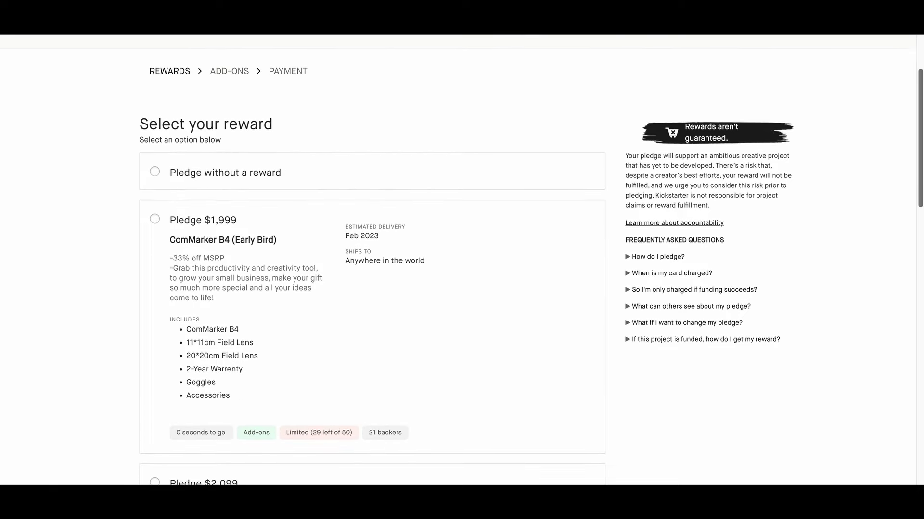
scroll(462, 260, down, 3)
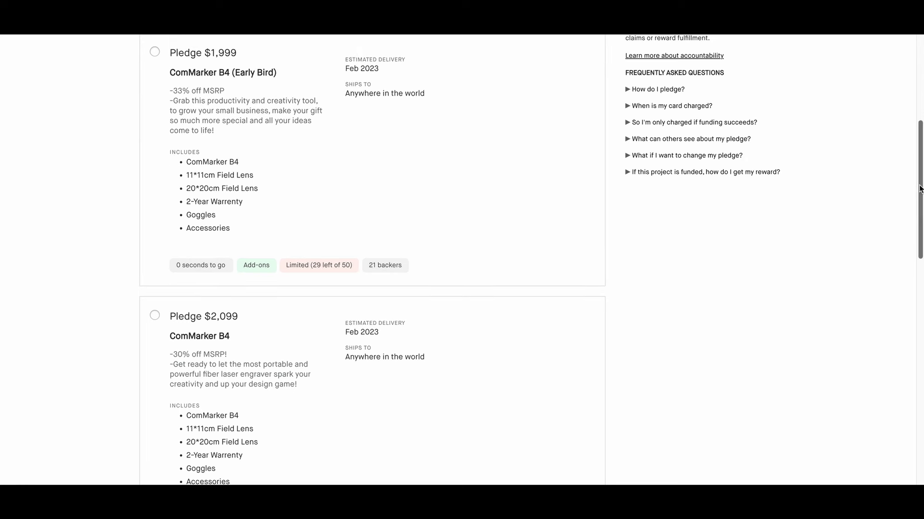
scroll(918, 190, down, 2)
scroll(462, 260, down, 1)
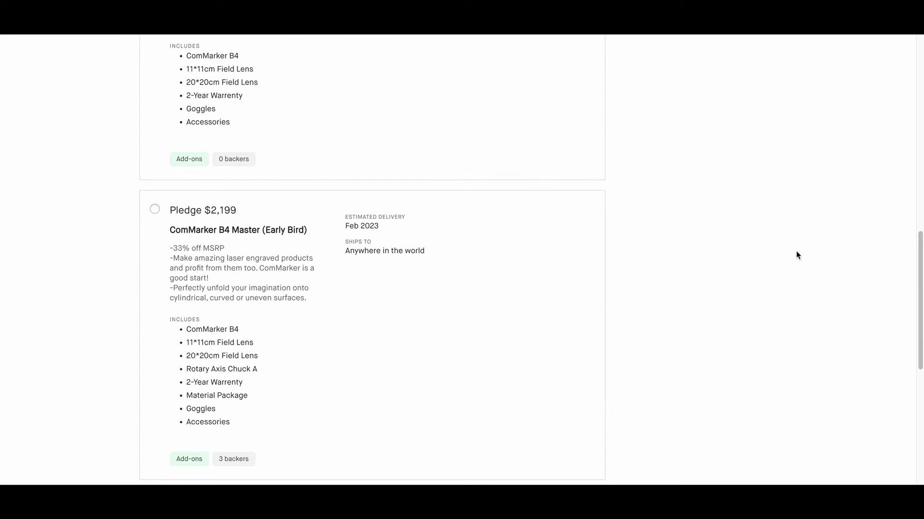
scroll(918, 285, down, 1)
scroll(918, 285, down, 6)
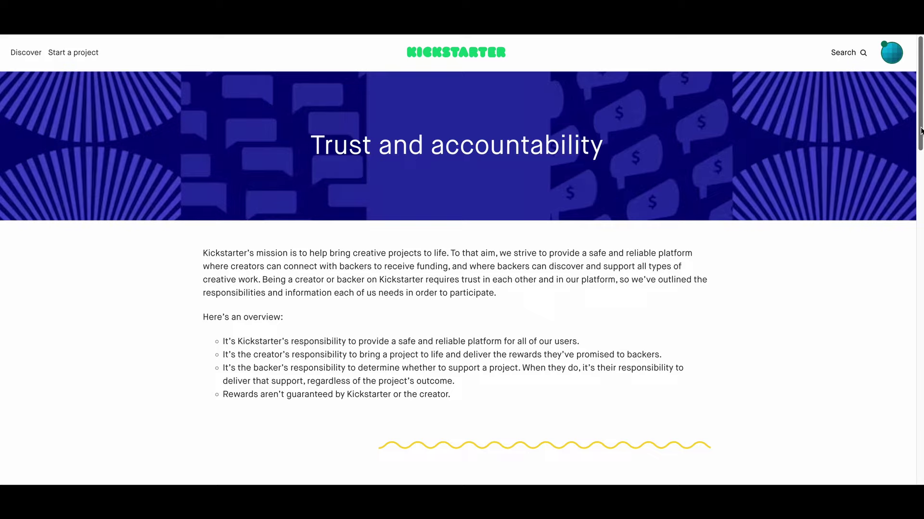
- Read through Kickstarter's Trust and accountability page, from the overview to the Where to find more section
scroll(920, 131, down, 1)
scroll(462, 260, down, 2)
scroll(462, 259, down, 2)
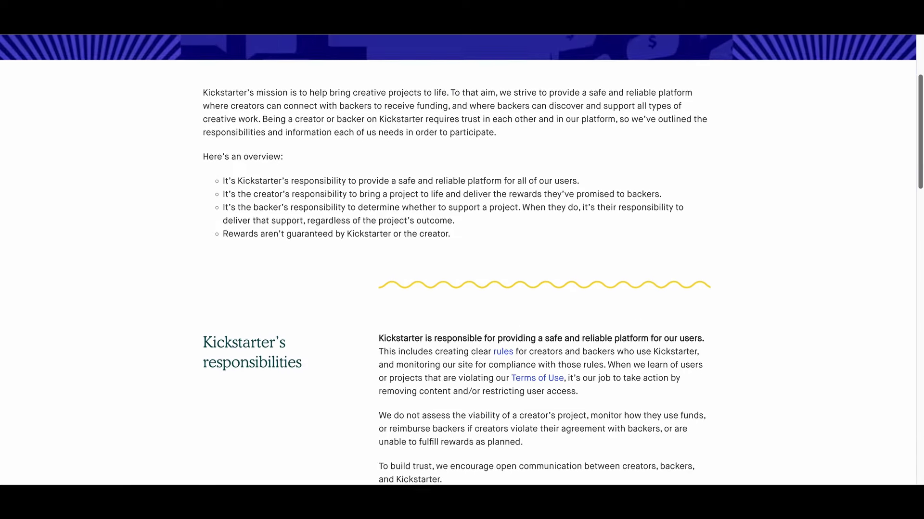
scroll(461, 260, down, 3)
scroll(462, 260, down, 1)
scroll(922, 301, down, 5)
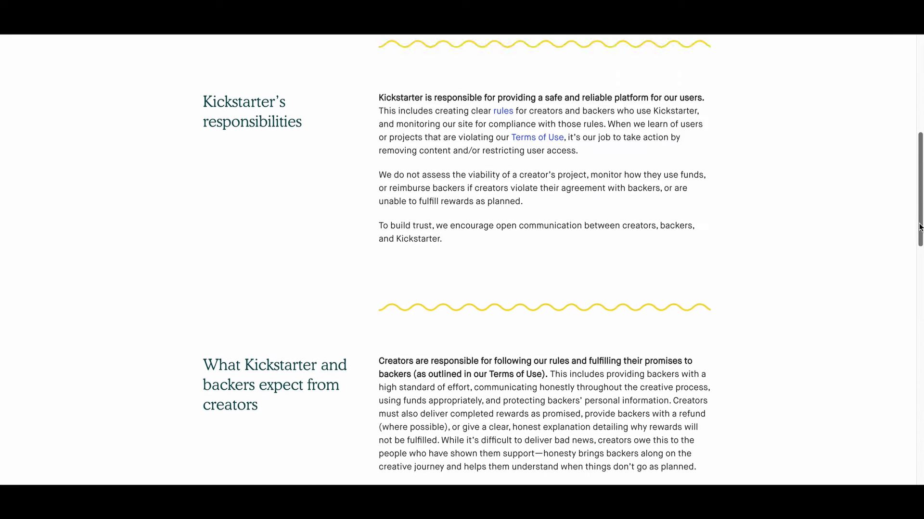
drag(922, 300, 921, 456)
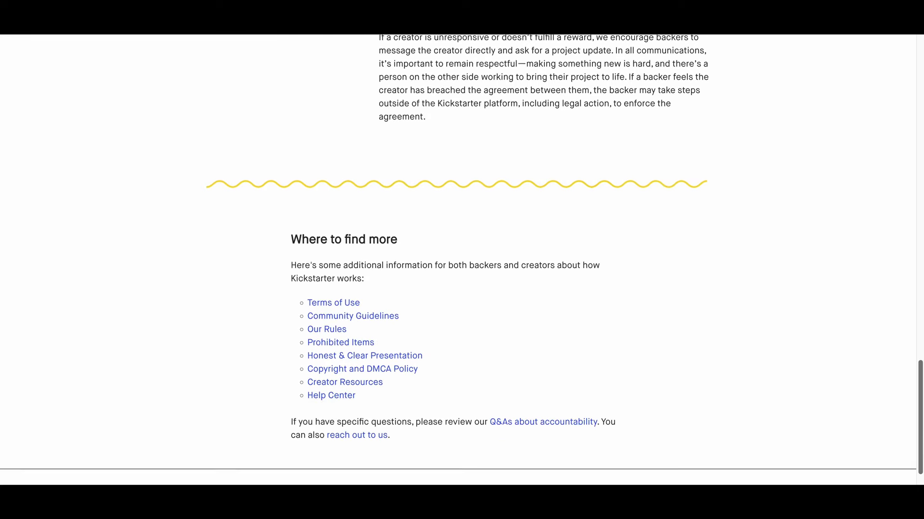
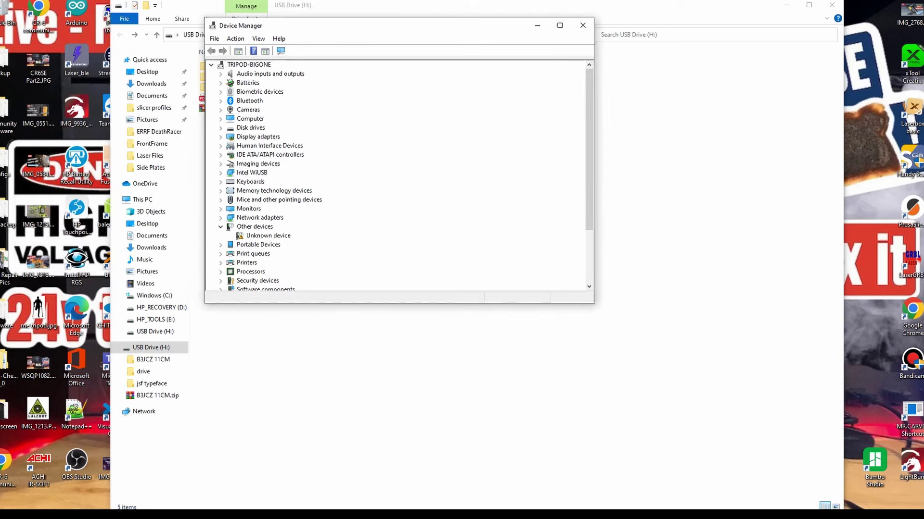
- Start a driver update for the unknown device under Other devices, choosing to locate the driver manually on the computer
double_click(268, 236)
click(449, 222)
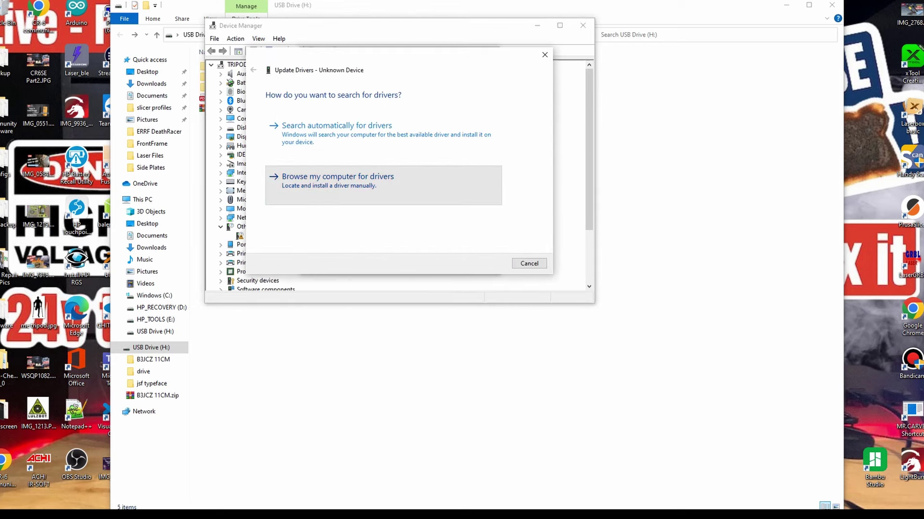
click(337, 178)
- Set the driver search location to the win_10 folder inside the drive folder on USB Drive (H:)
click(481, 132)
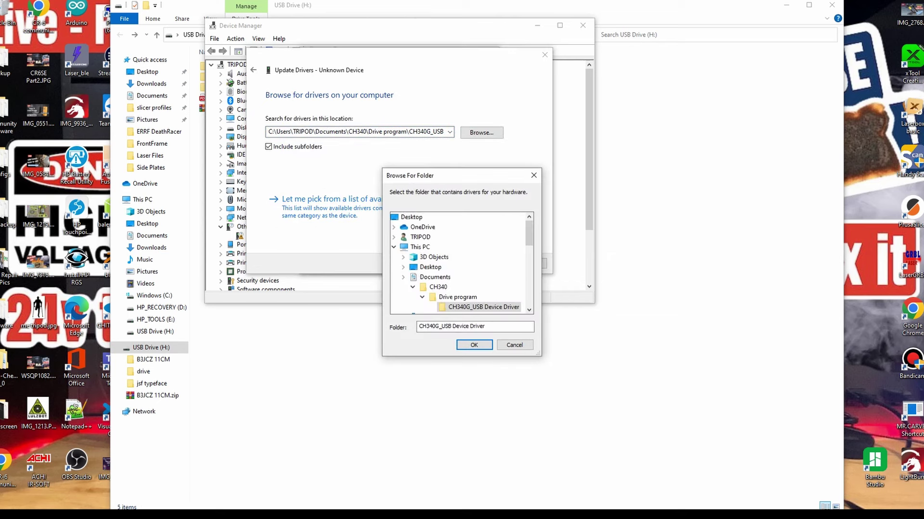
scroll(459, 255, down, 5)
click(438, 277)
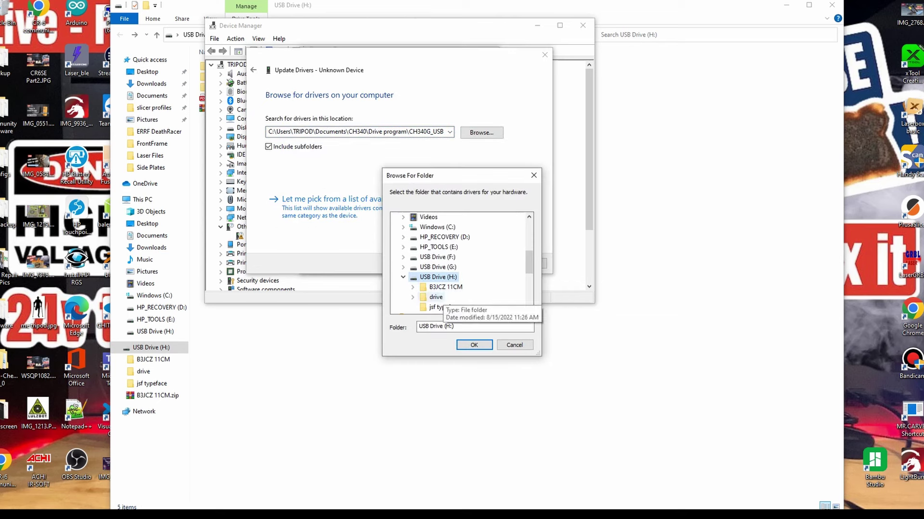
double_click(435, 297)
click(448, 307)
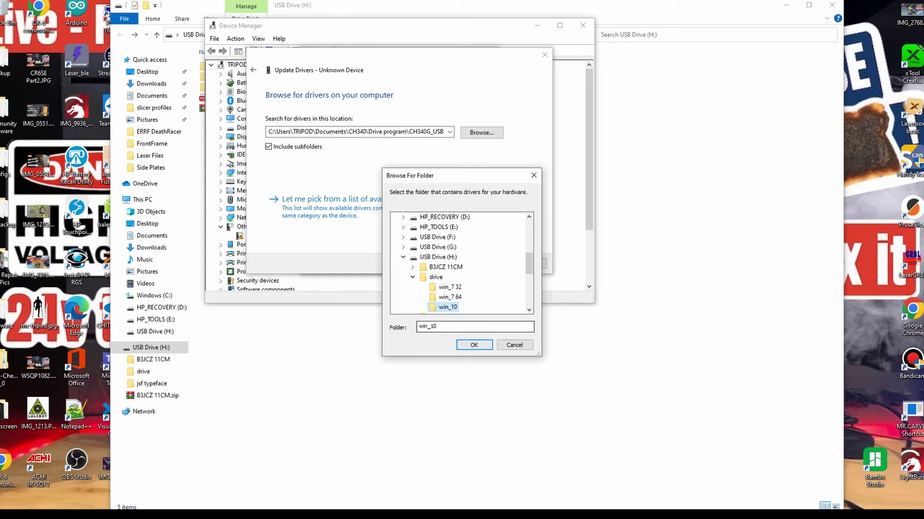
key(Return)
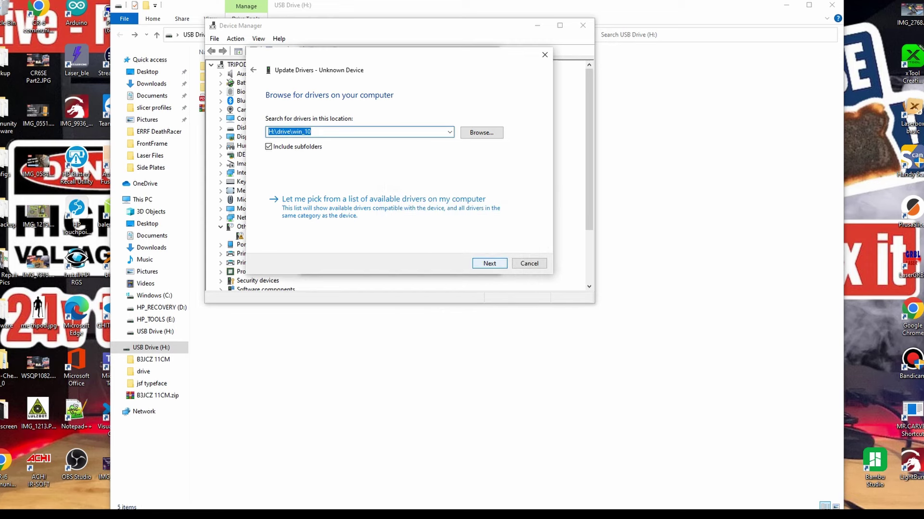
- Install the Beijing JCZ device driver from the chosen folder, then close the update wizard and the device properties
key(Return)
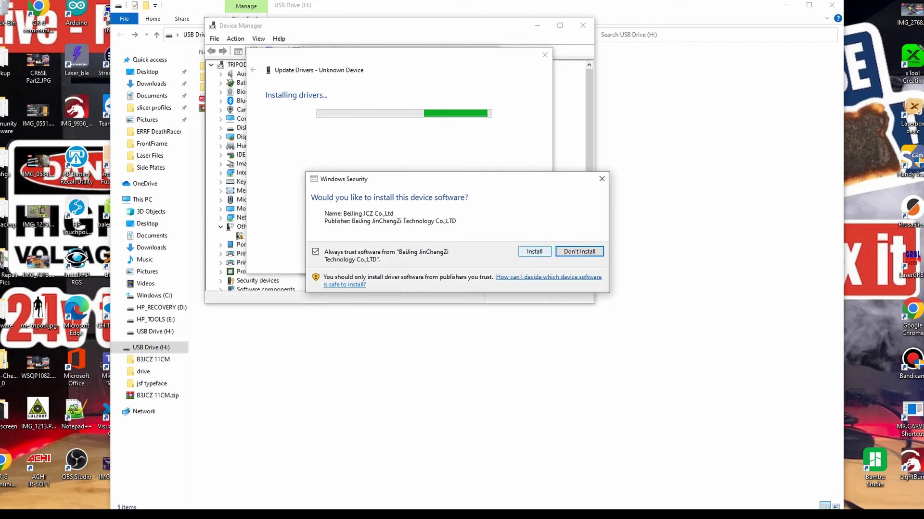
key(Return)
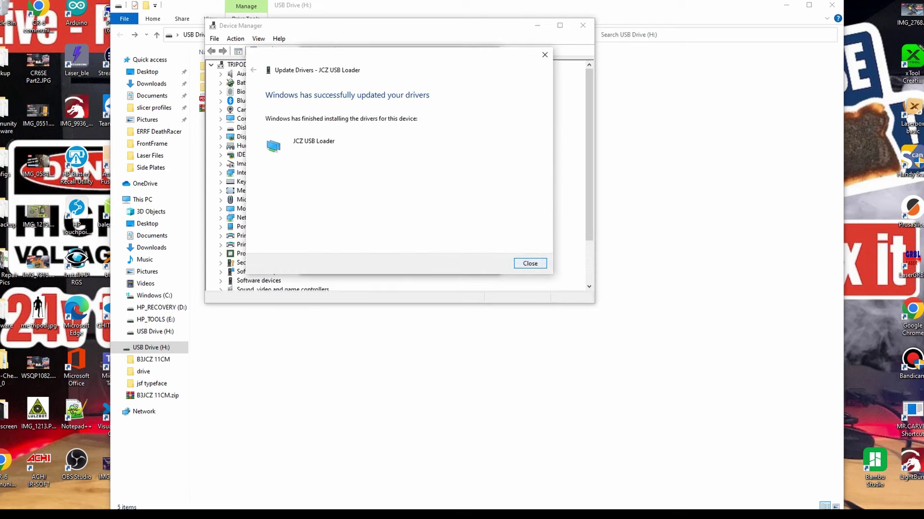
key(Return)
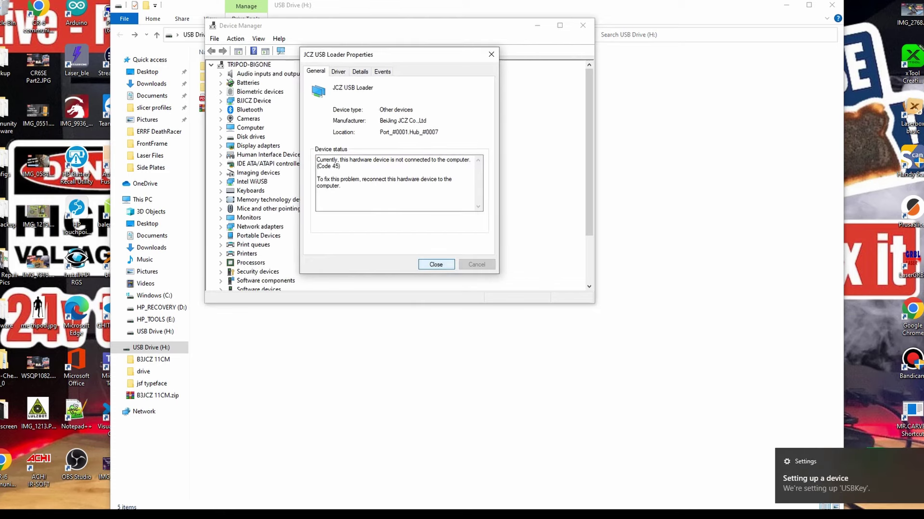
key(Return)
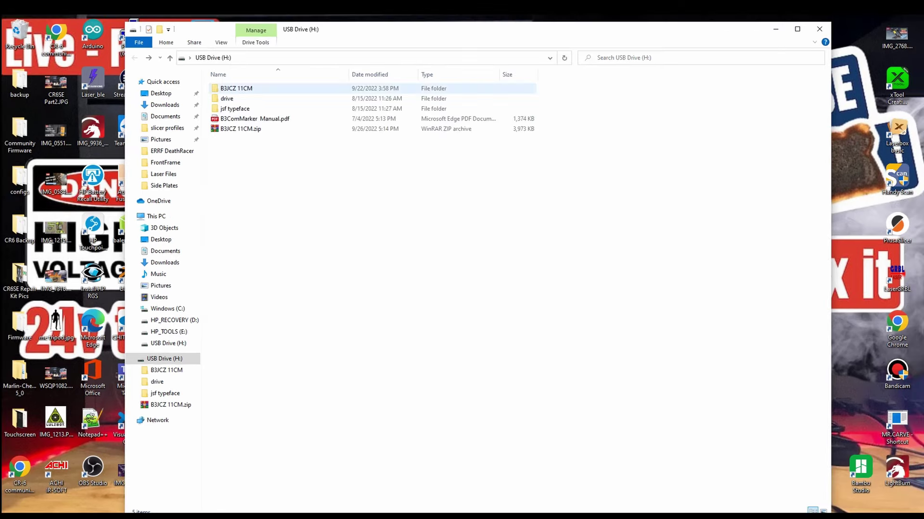
- Copy the B3JCZ 11CM folder from USB Drive (H:) to the Desktop
right_click(235, 89)
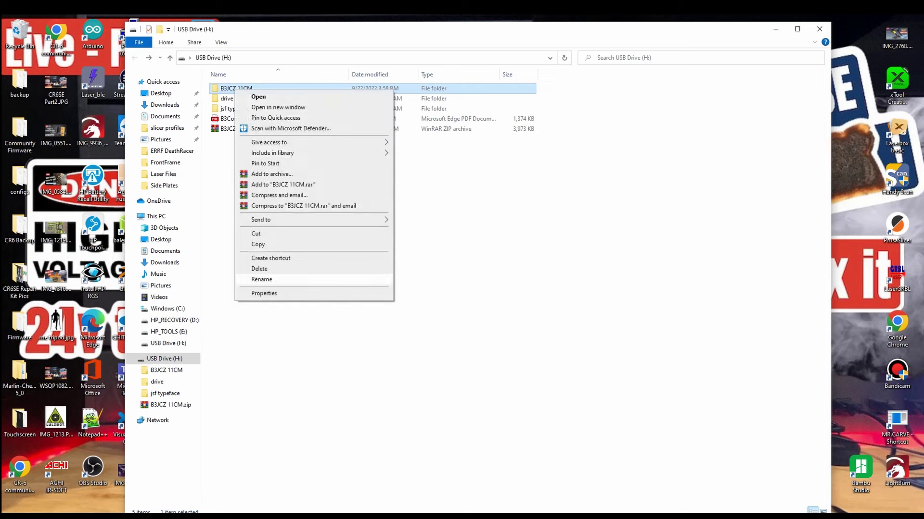
click(258, 244)
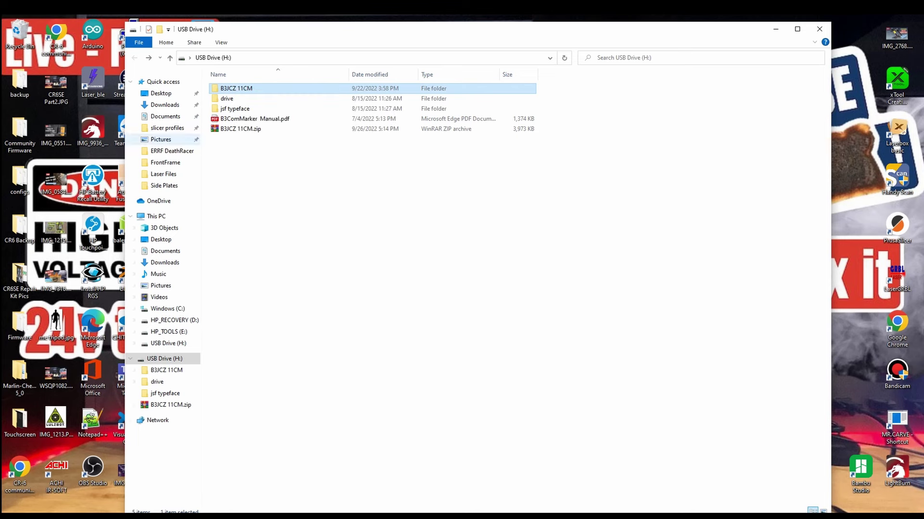
click(161, 93)
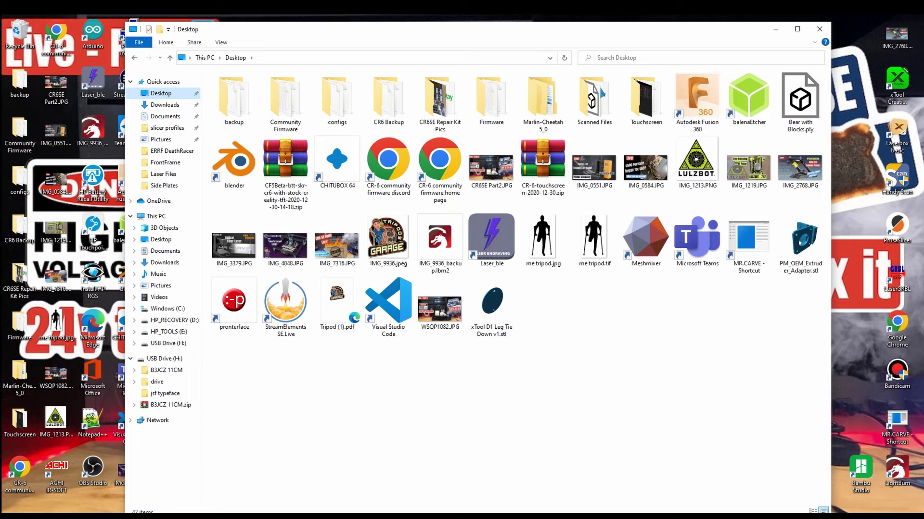
right_click(413, 294)
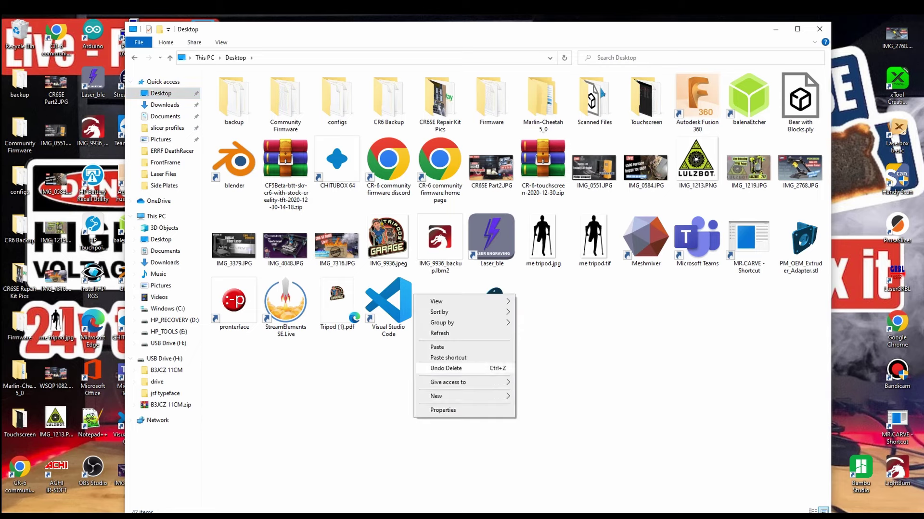
mouse_move(443, 396)
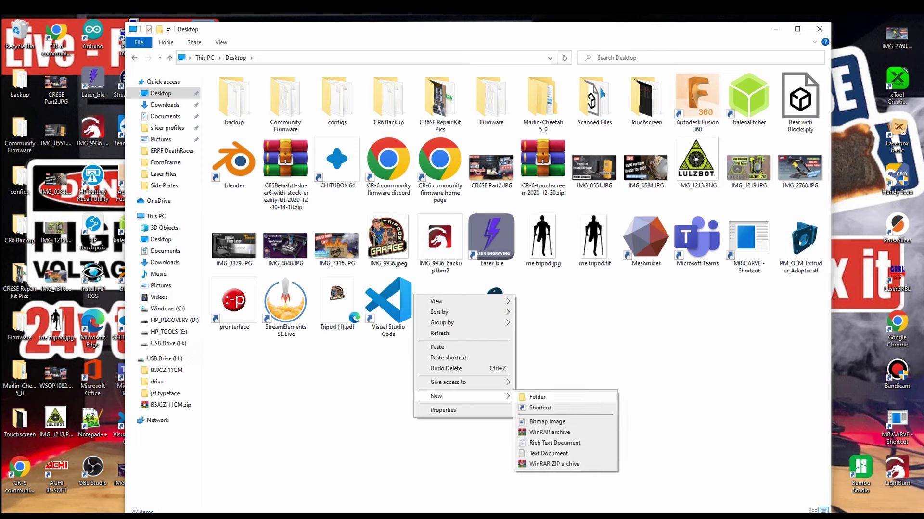
click(537, 398)
right_click(627, 366)
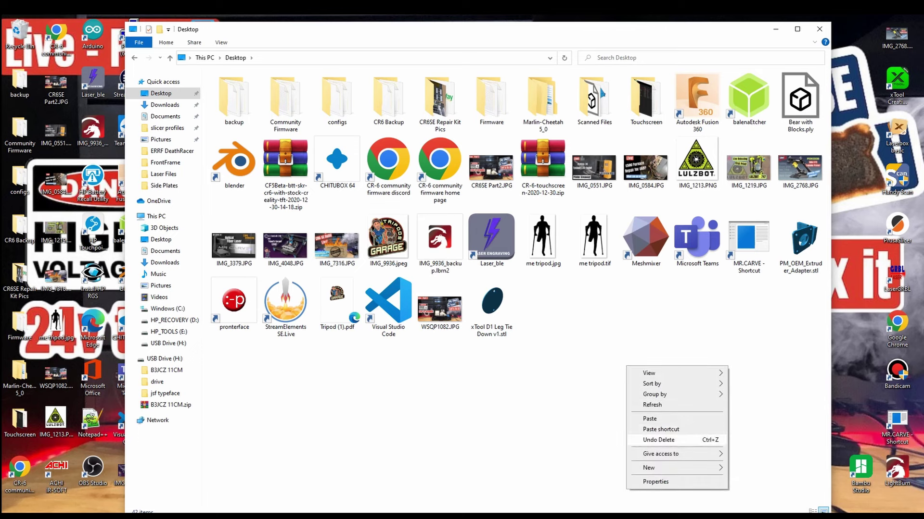
click(649, 419)
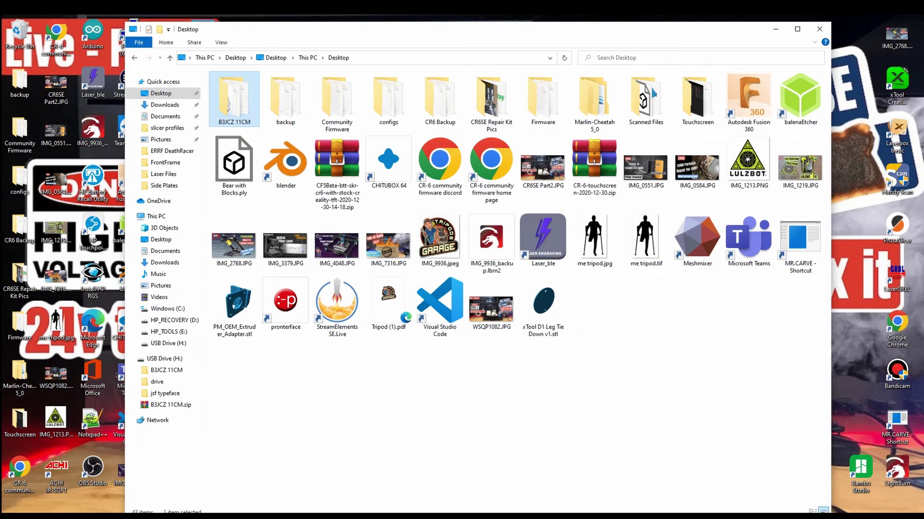
- Launch EzCad2.exe from the copied B3JCZ 11CM folder and accept its license agreement
key(Return)
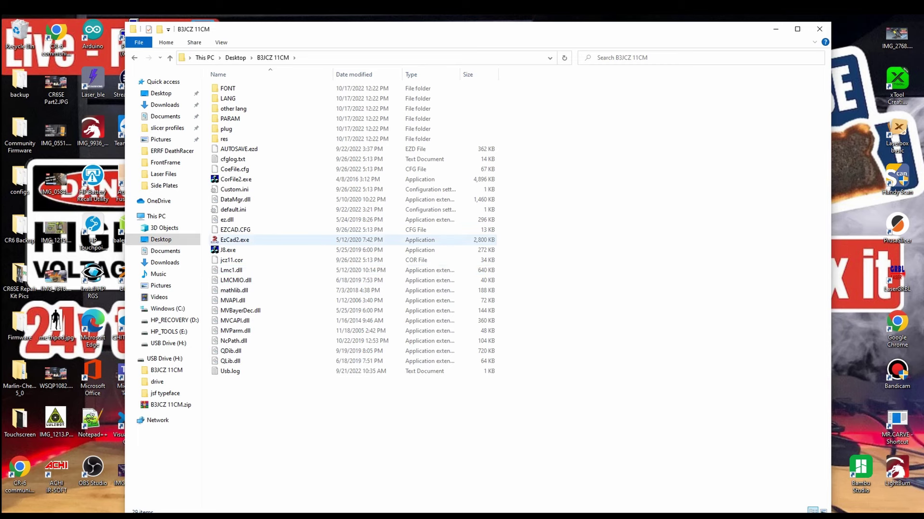
click(235, 240)
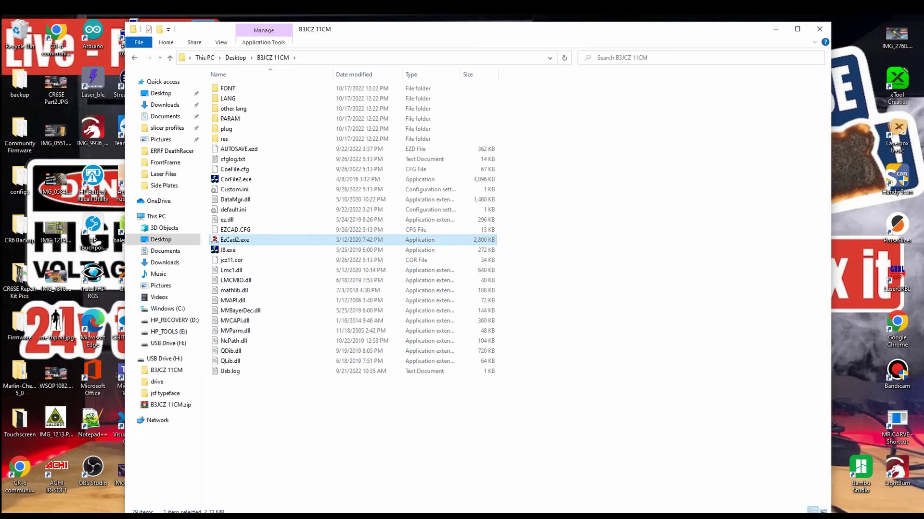
key(Return)
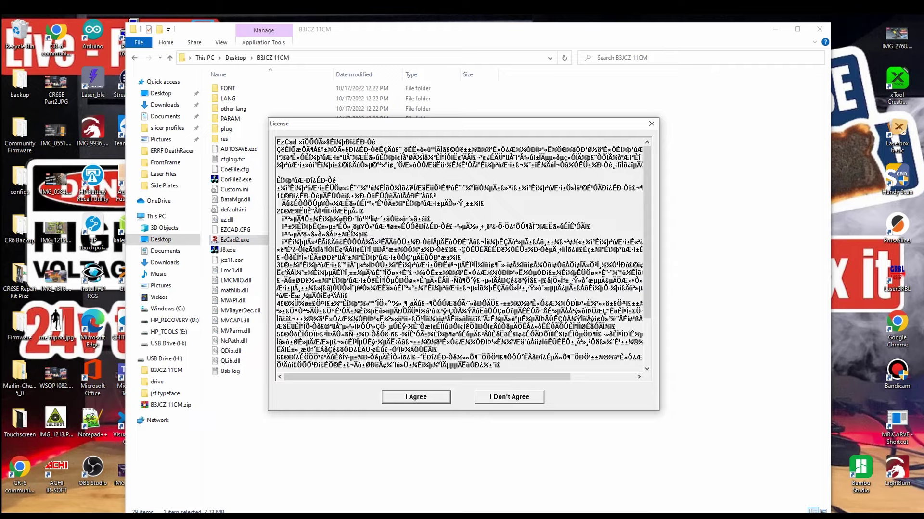
key(Return)
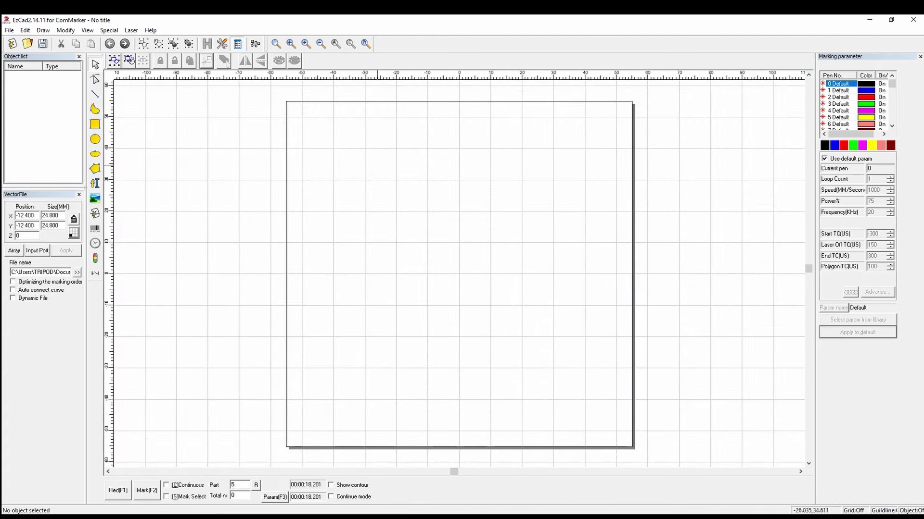
- Draw a circle about 59 mm in diameter in the upper-left part of the work area
click(95, 140)
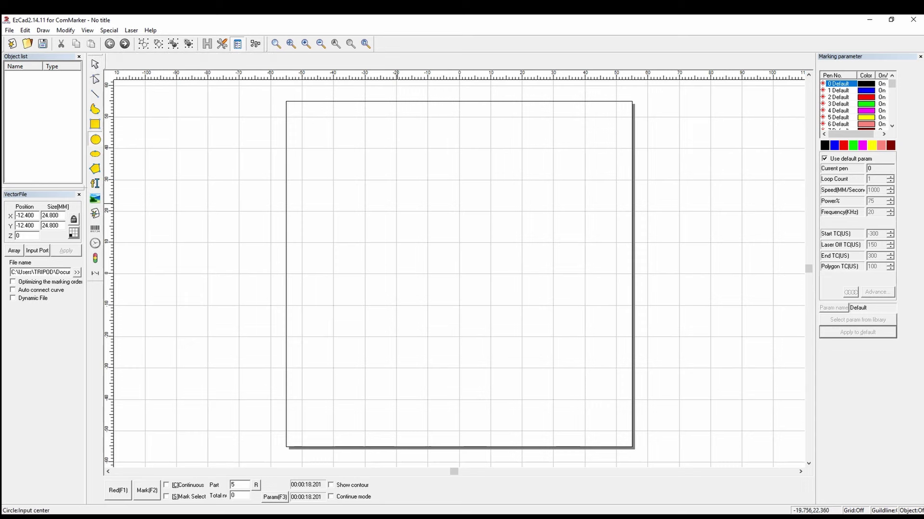
drag(398, 204, 307, 221)
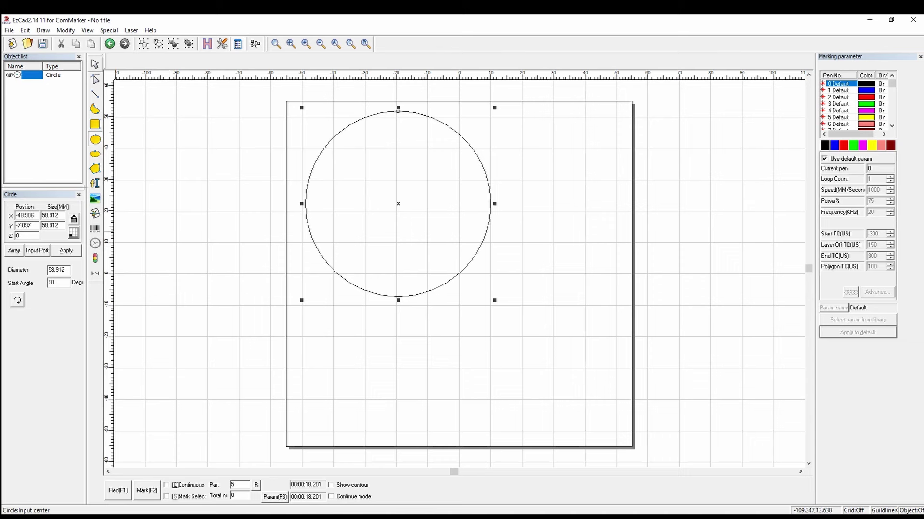
key(Escape)
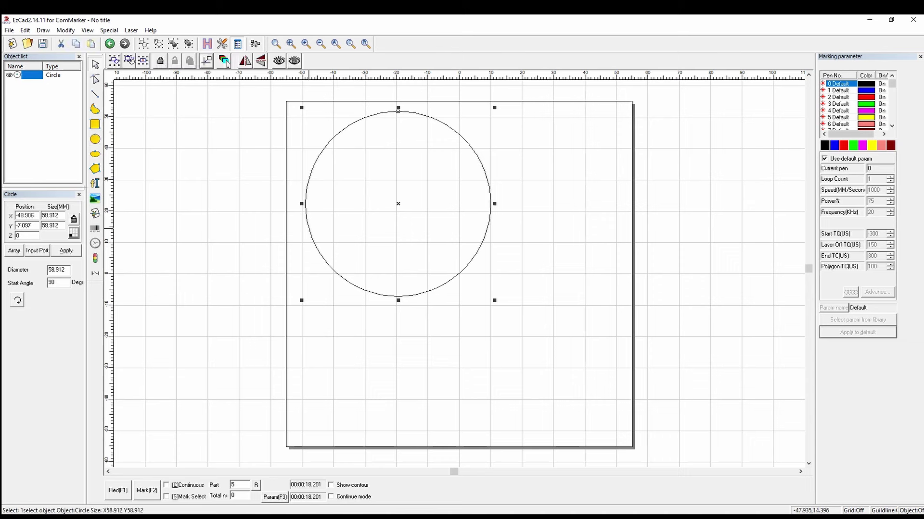
- Set the circle's X size to 40 mm, keeping its proportions
click(58, 216)
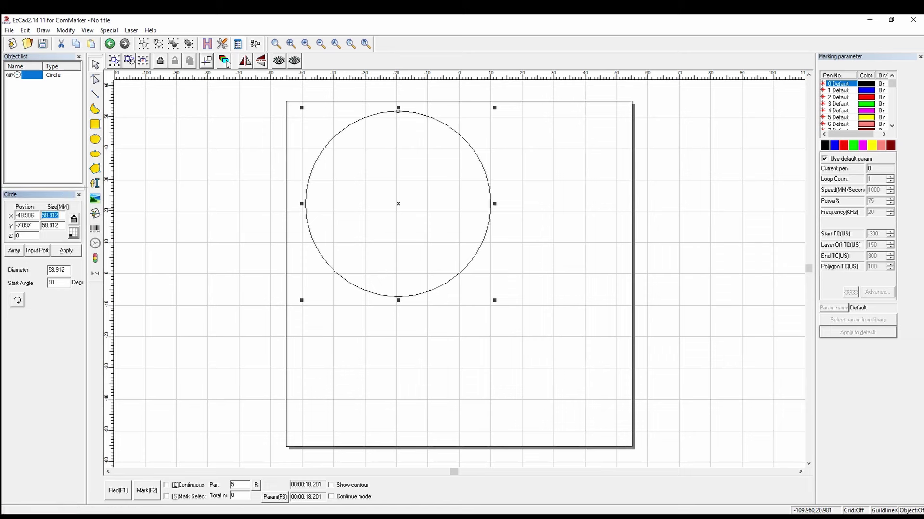
text(40)
key(Return)
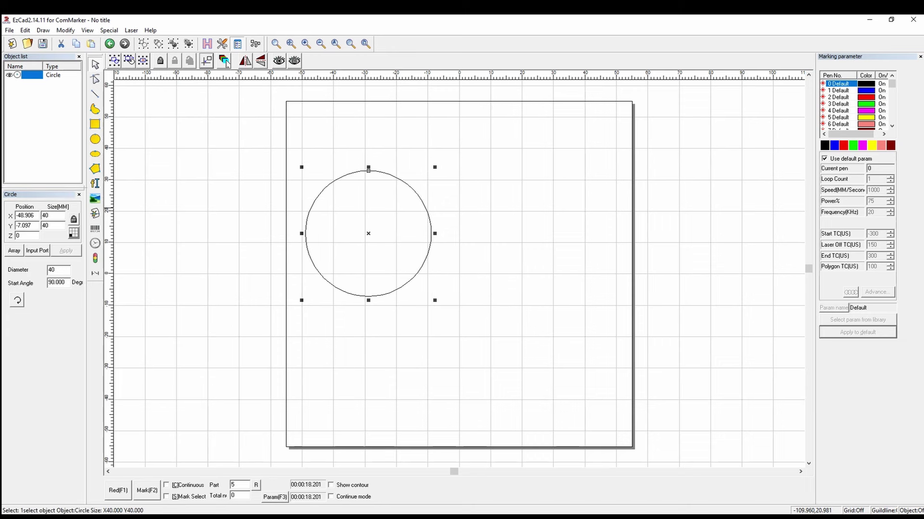
- Centre the circle on the work area's origin and start the red light preview
click(225, 63)
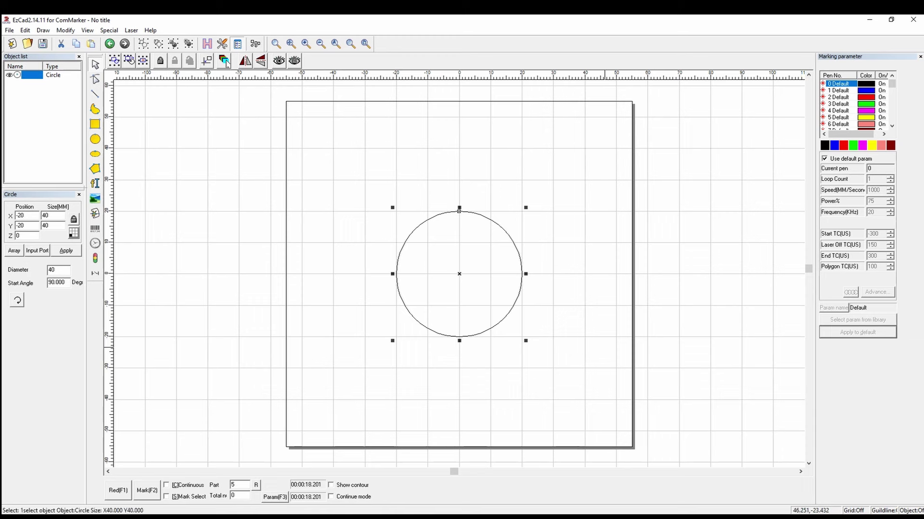
key(F1)
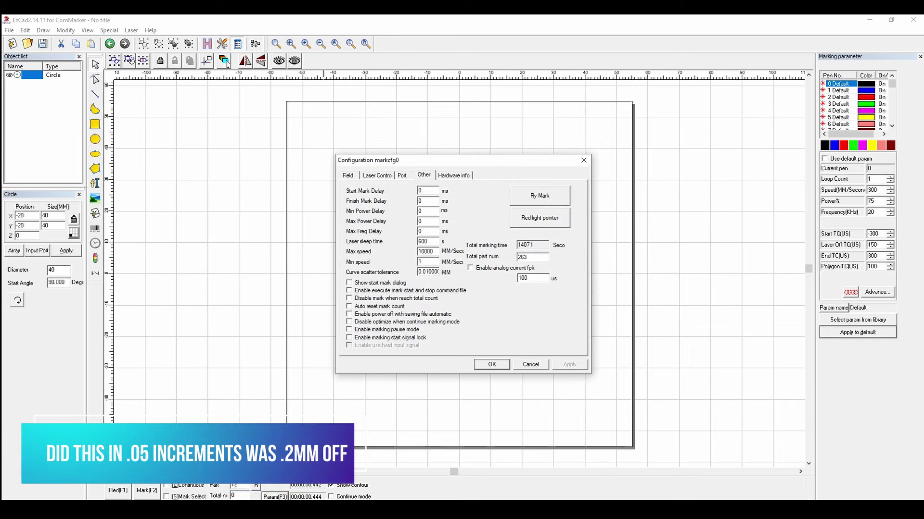
- Set the red light pointer's X offset to -1.50 mm and start the red light preview again
click(539, 218)
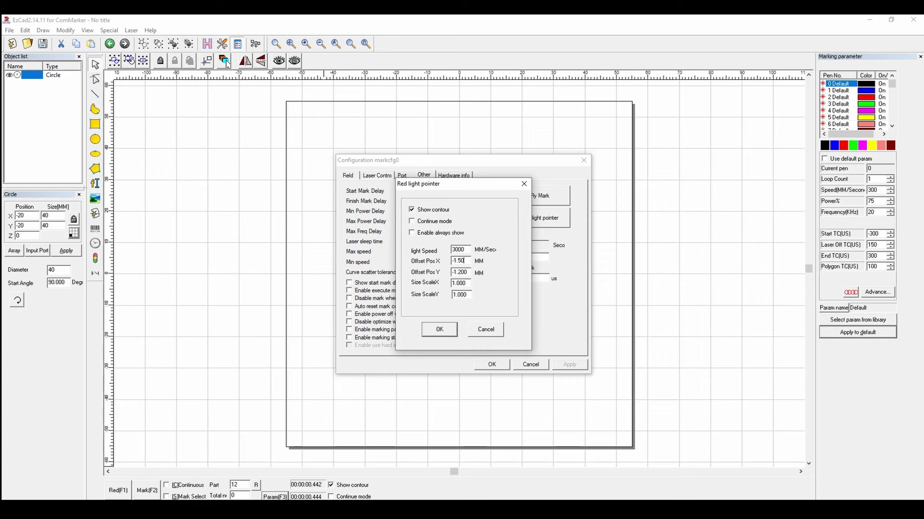
key(Return)
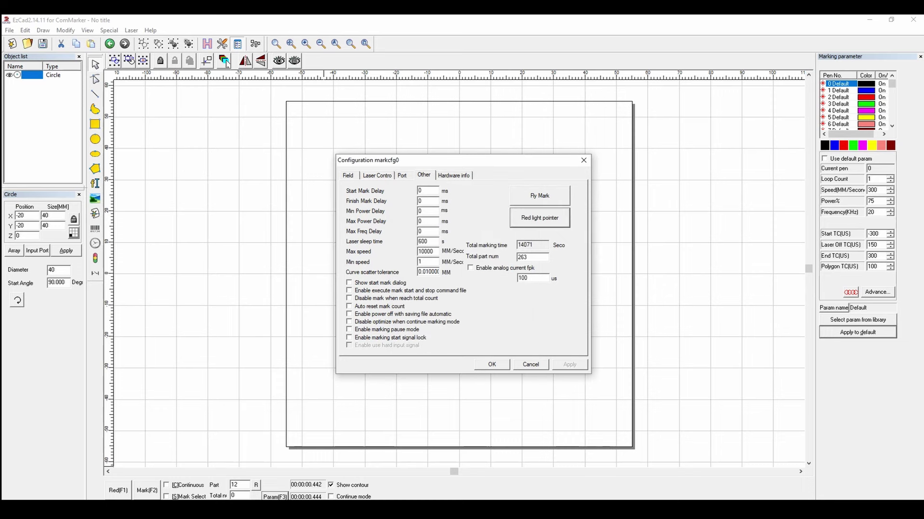
key(Return)
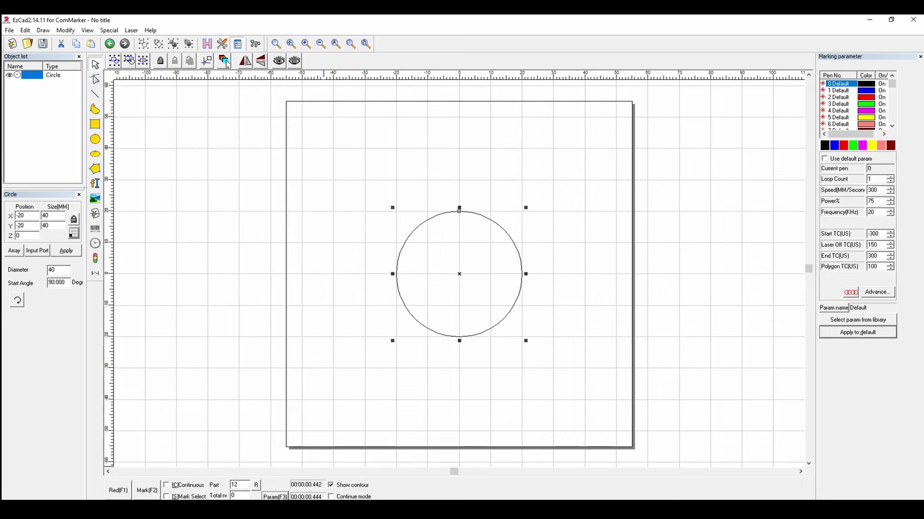
key(F1)
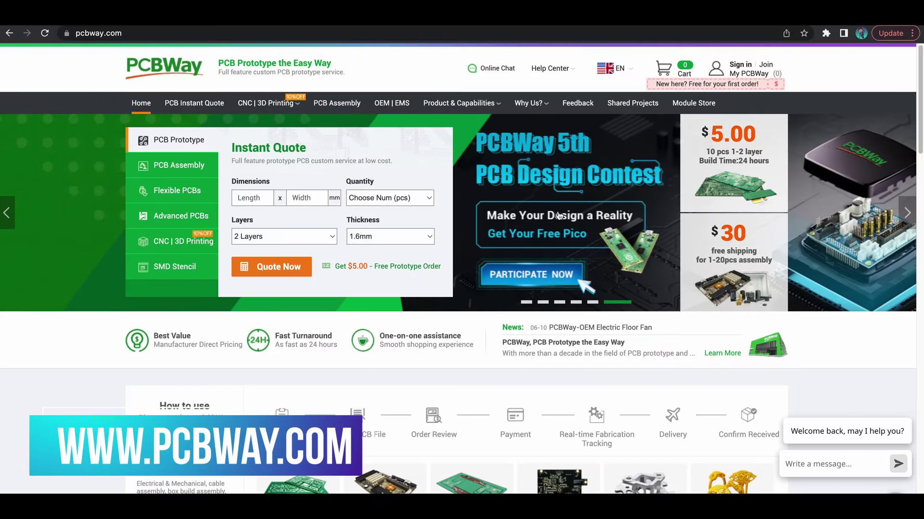
- Switch to the PCBWay website and look through its quote pages for standard, advanced and flexible PCBs, assembly, stencils and CNC machining
click(728, 166)
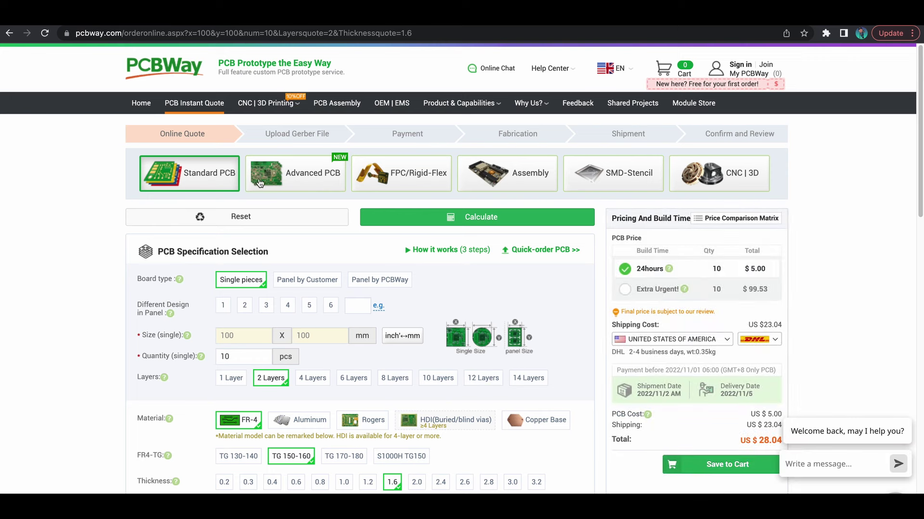
click(277, 179)
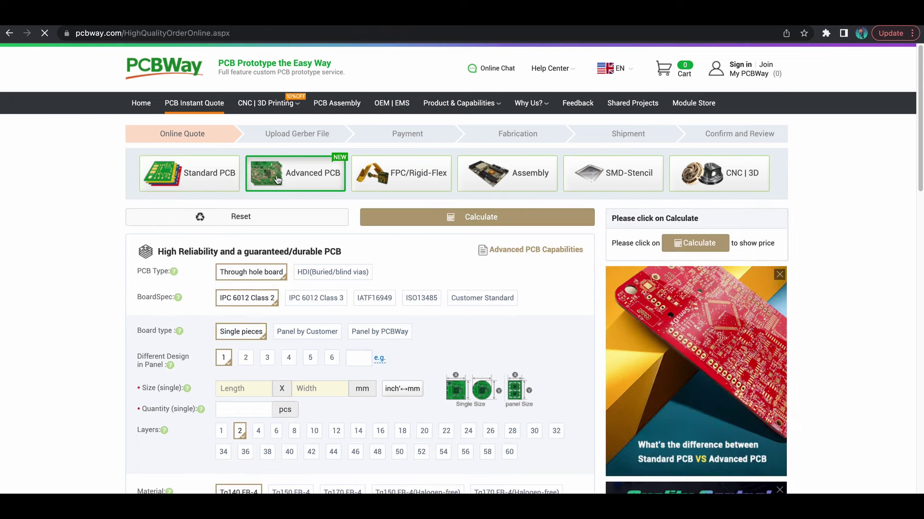
click(386, 180)
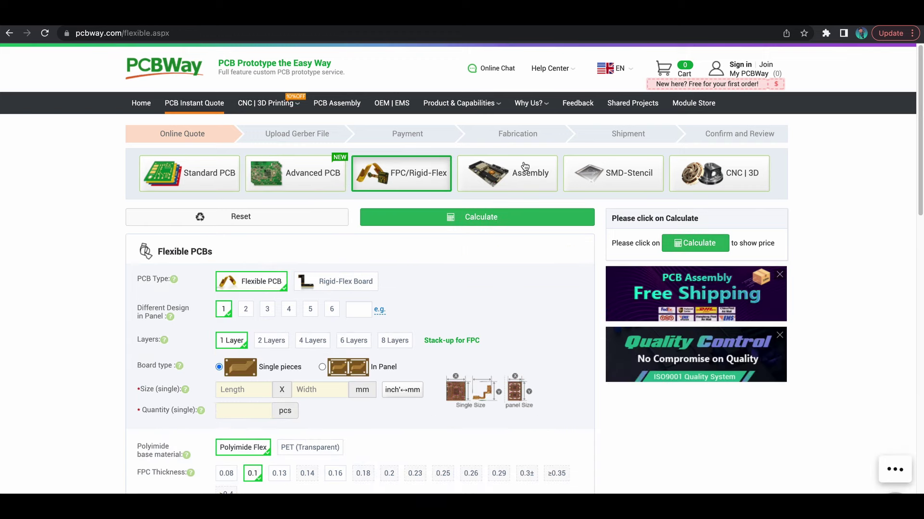
click(525, 166)
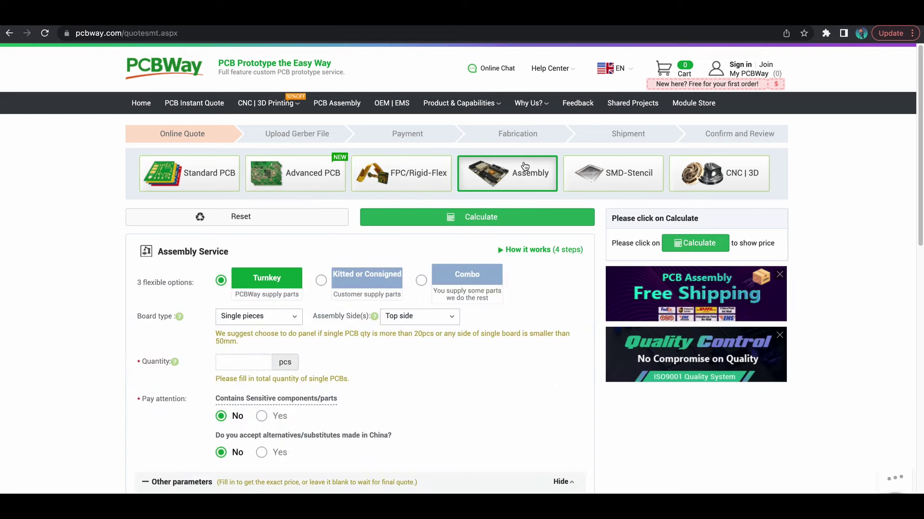
click(619, 175)
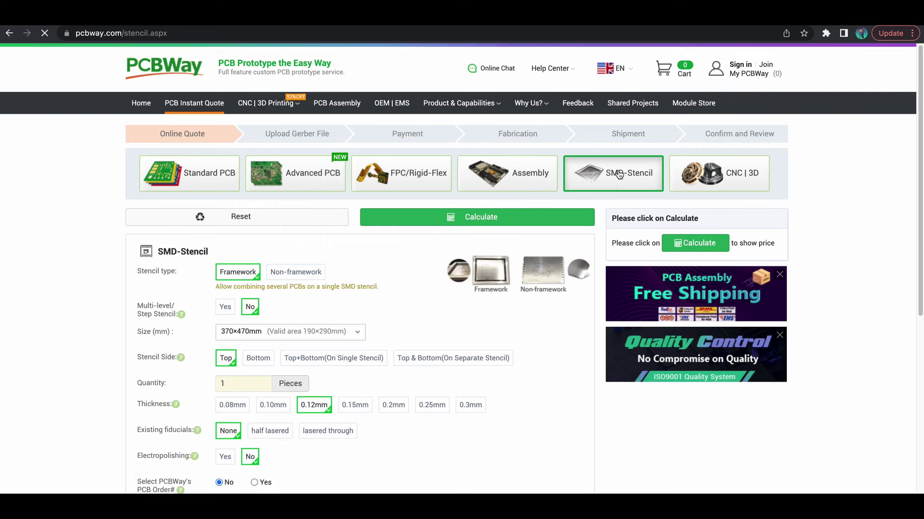
click(720, 180)
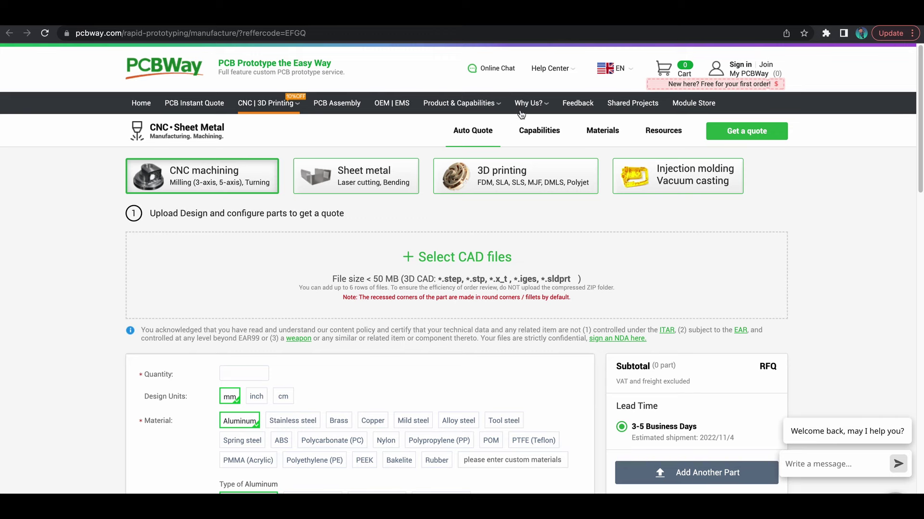
- View PCBWay's shared community projects page
click(624, 107)
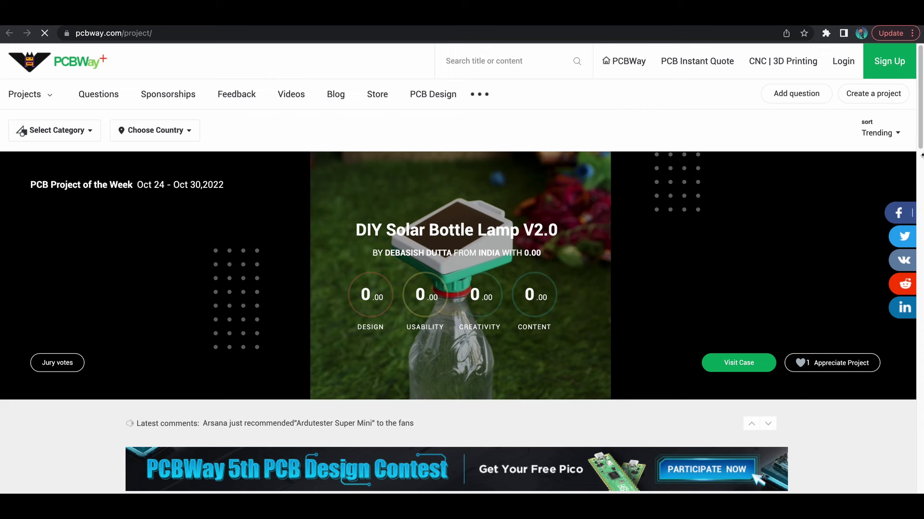
drag(920, 122, 690, 25)
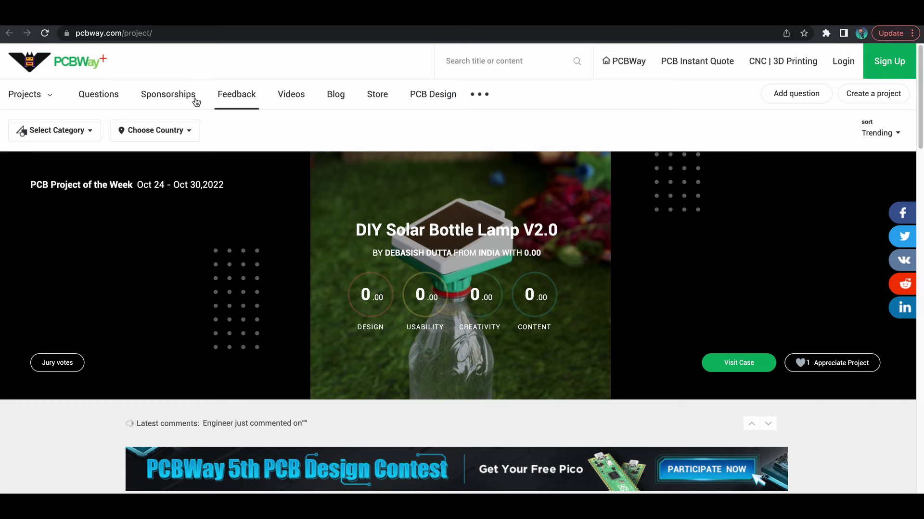
mouse_move(24, 102)
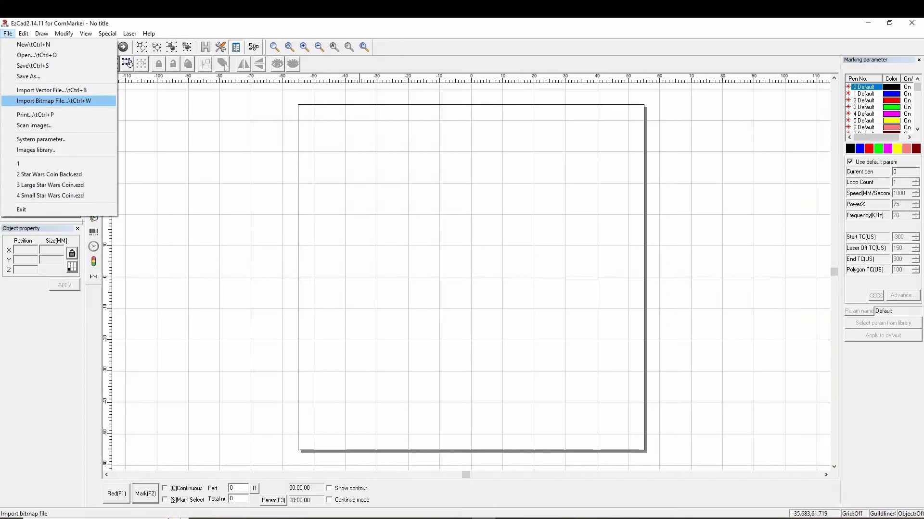
- In EzCad2, import the vector file New Star Wars Calendar.svg from the NewStarWars folder
key(Up)
key(Return)
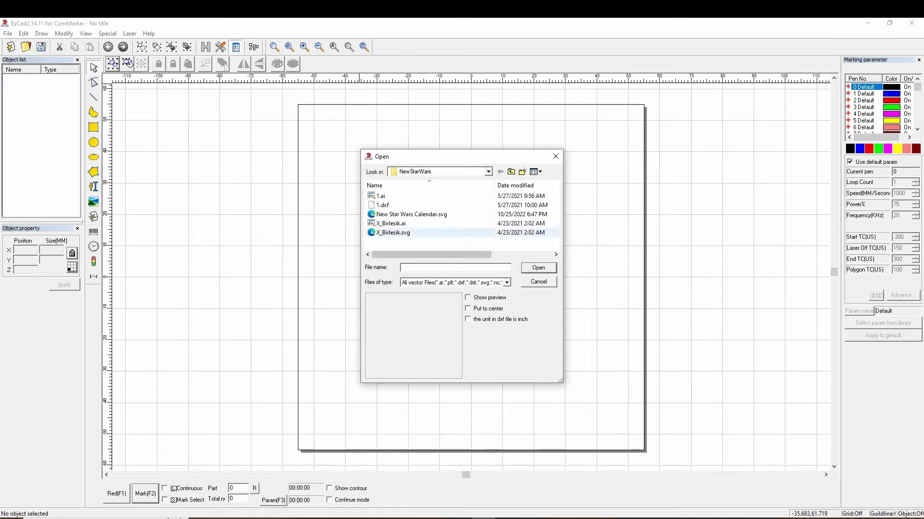
key(space)
key(Return)
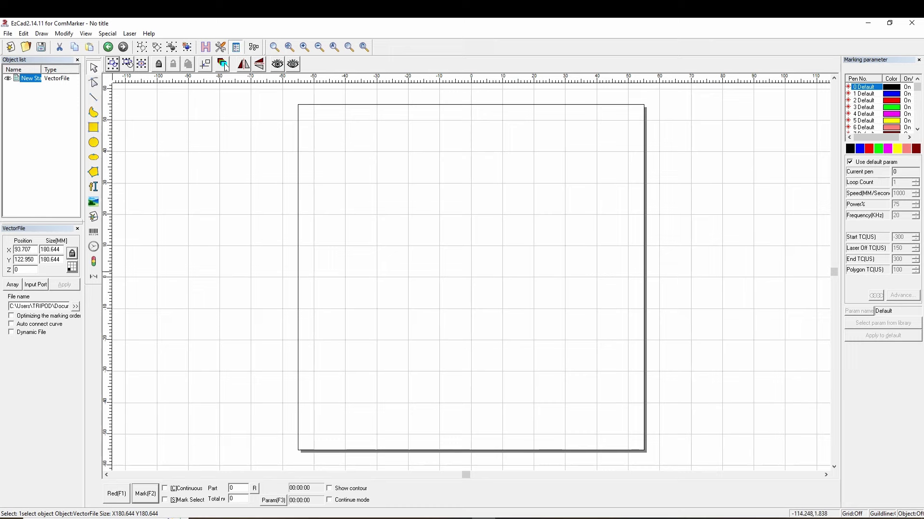
- Scale the imported Star Wars design to 40 mm in X, keeping its proportions, and centre it on the work area's origin
key(Tab)
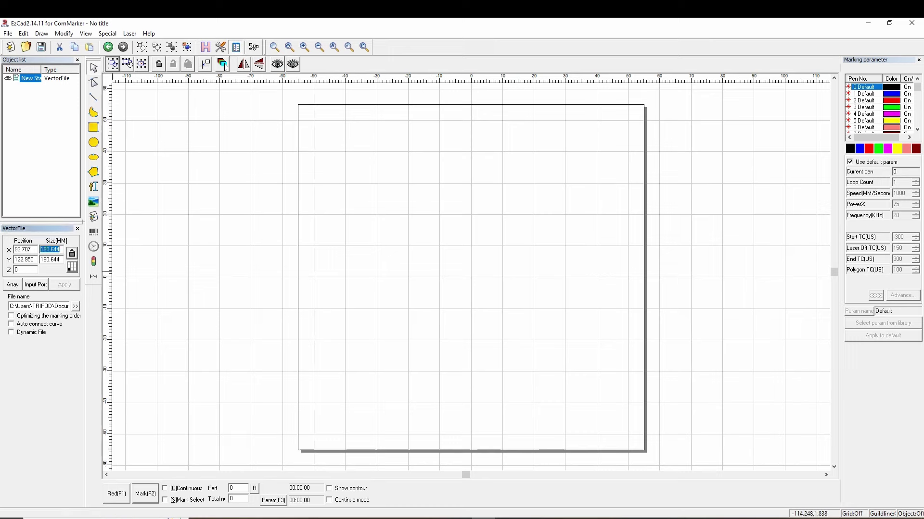
text(40)
key(Return)
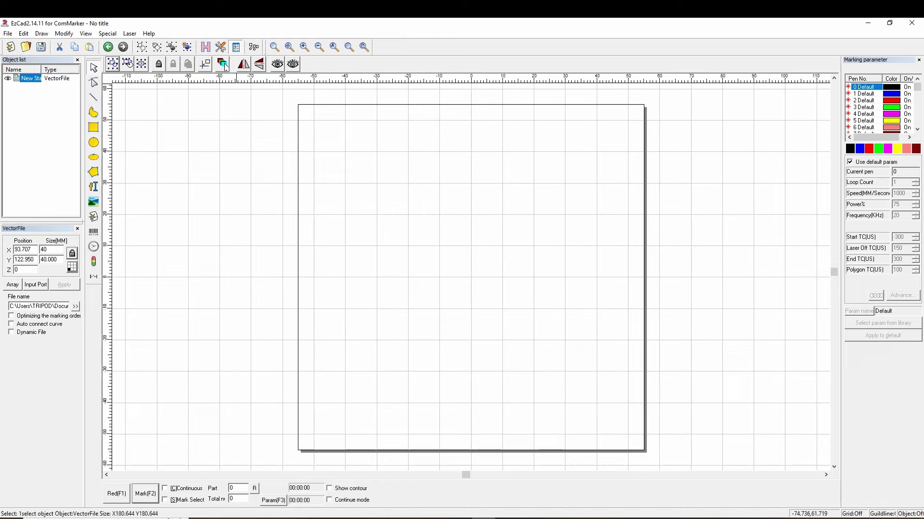
click(224, 65)
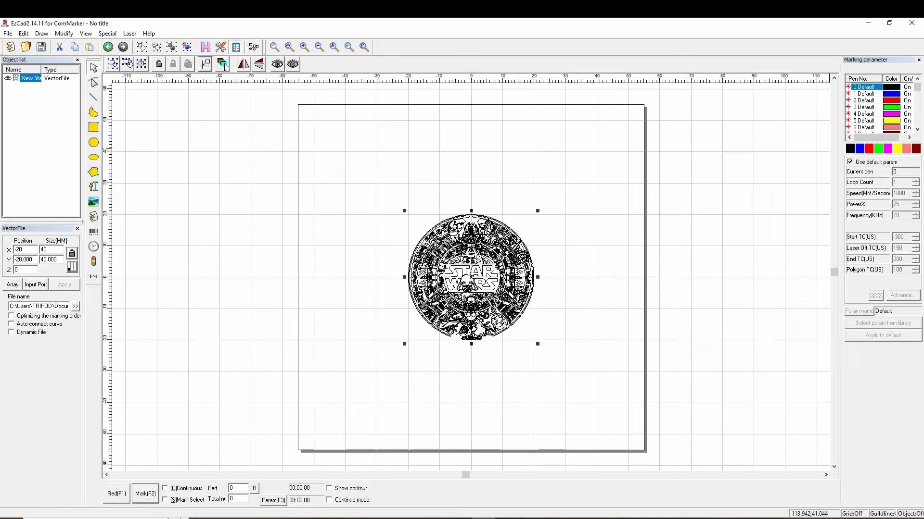
- Turn off the default marking parameters for the black pen and set its speed to 15000 mm/s and power to 85%
click(850, 162)
key(Tab)
key(Tab)
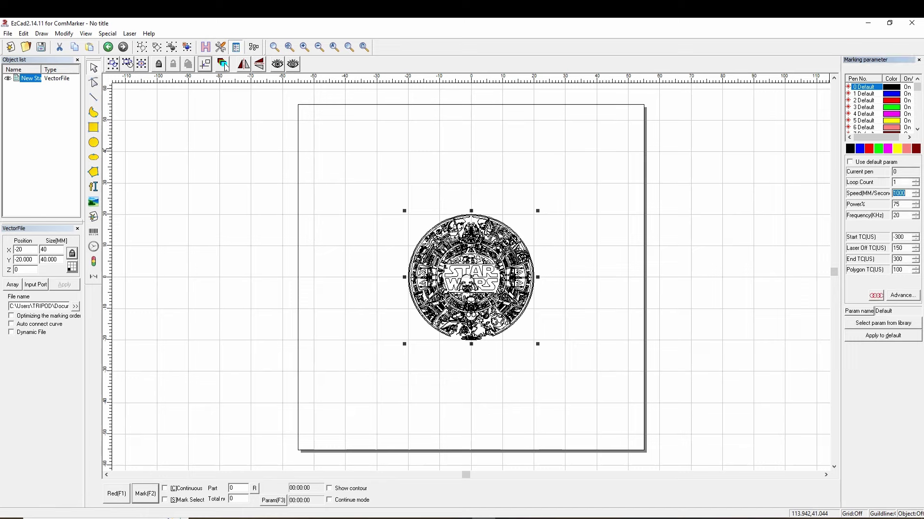
text(1500)
key(Tab)
- Add a text object reading S-150000MMS/P85/F20 near the lower-left edge of the Star Wars design
click(93, 187)
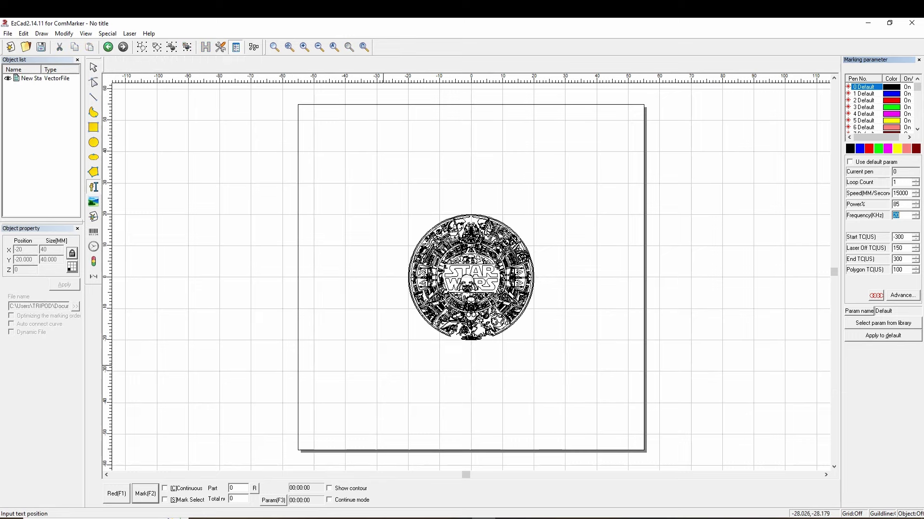
click(387, 351)
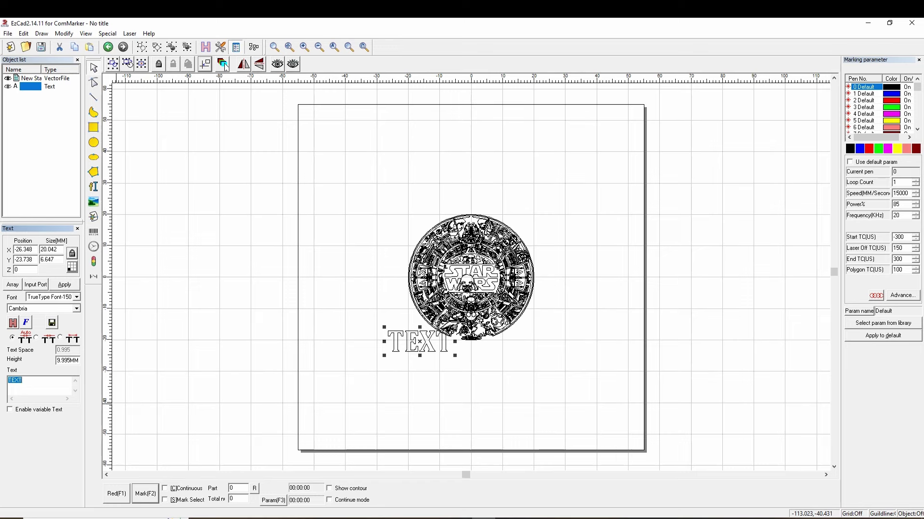
text(S-150000MMS/P85/F20)
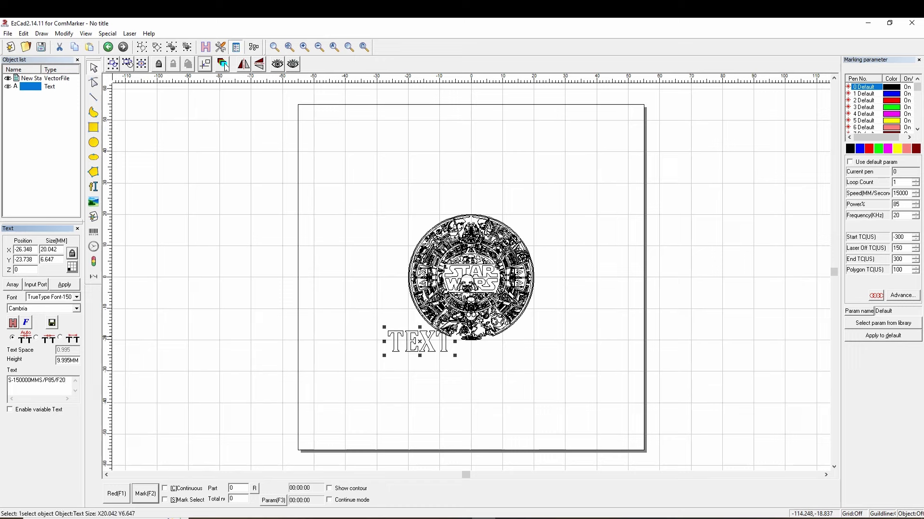
click(64, 284)
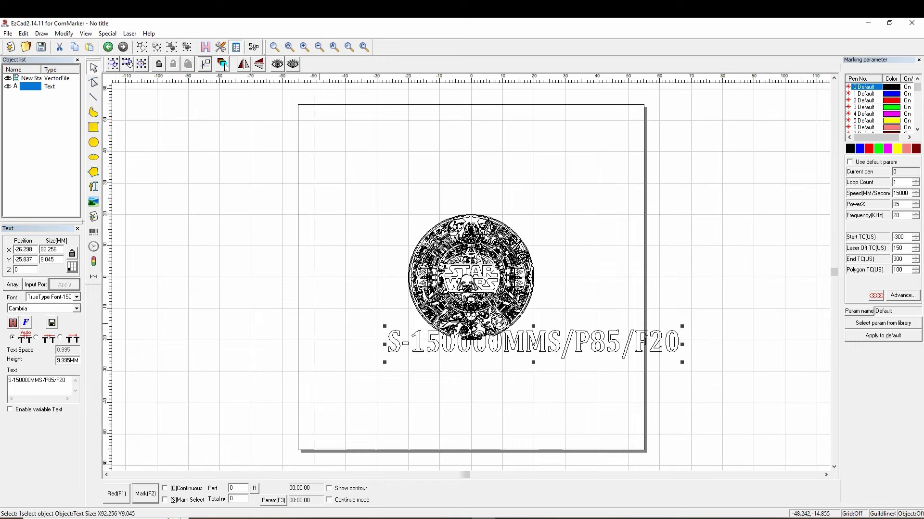
- Shrink the settings text to about 50 mm wide and move it just below the Star Wars design
click(225, 65)
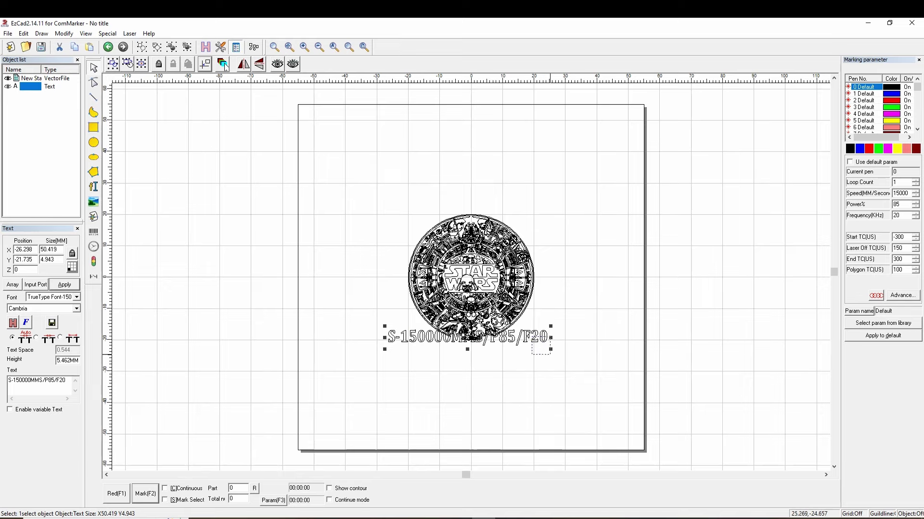
click(543, 343)
click(225, 65)
key(Down)
key(Down)
key(Down)
key(Down)
key(Down)
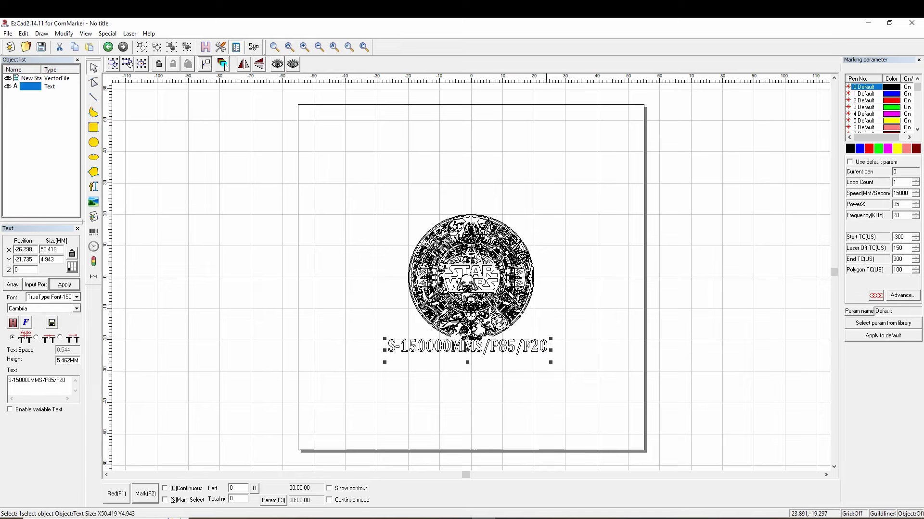
key(Down)
key(Down)
key(Down)
key(Down)
key(Right)
key(Right)
key(Right)
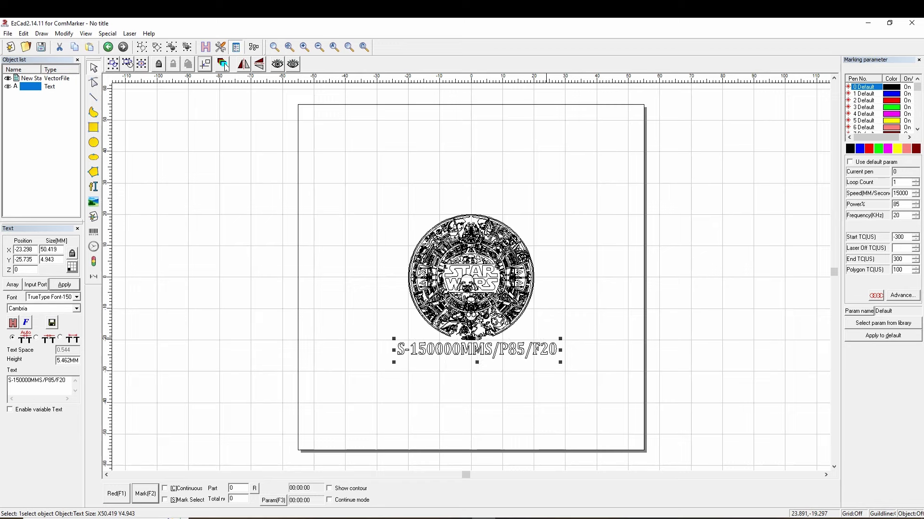
key(Right)
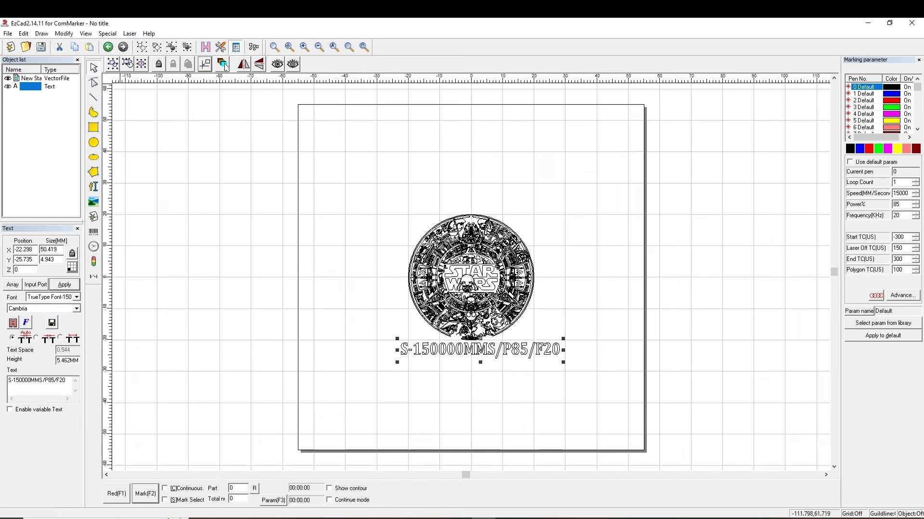
key(Return)
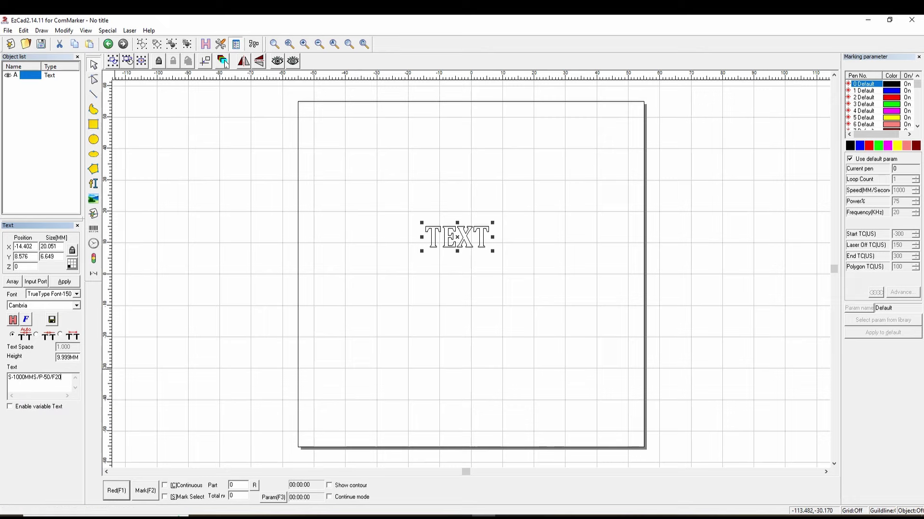
- Apply the text S-1000MMS/P-50/F20, scaled to about 71 mm wide and centred on the work area's origin
click(65, 281)
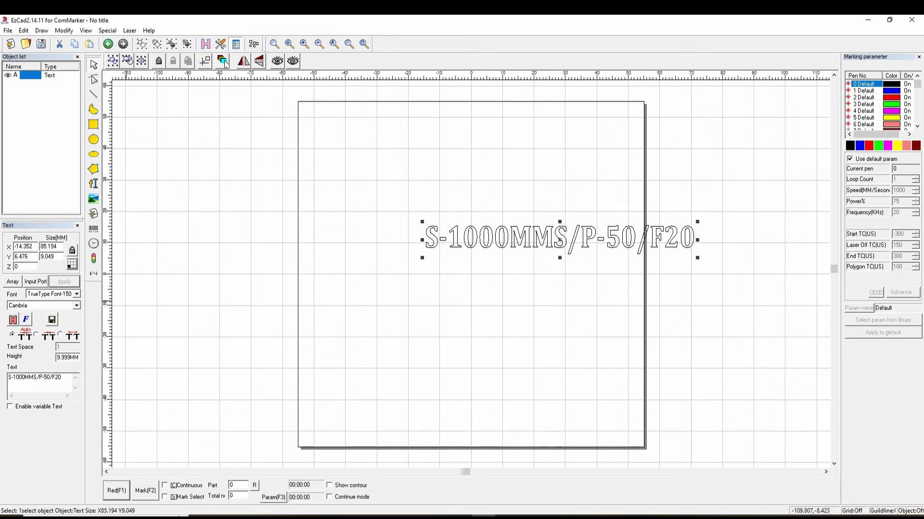
drag(529, 236, 471, 274)
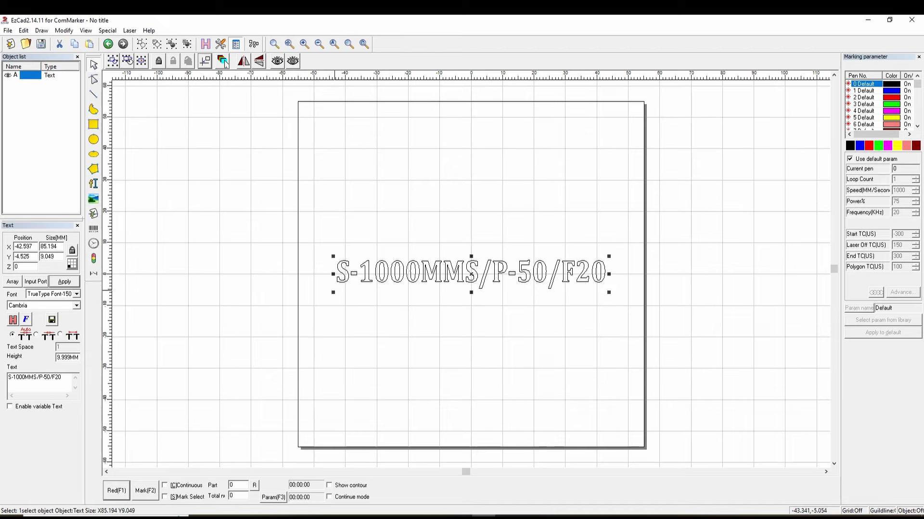
drag(333, 292, 352, 290)
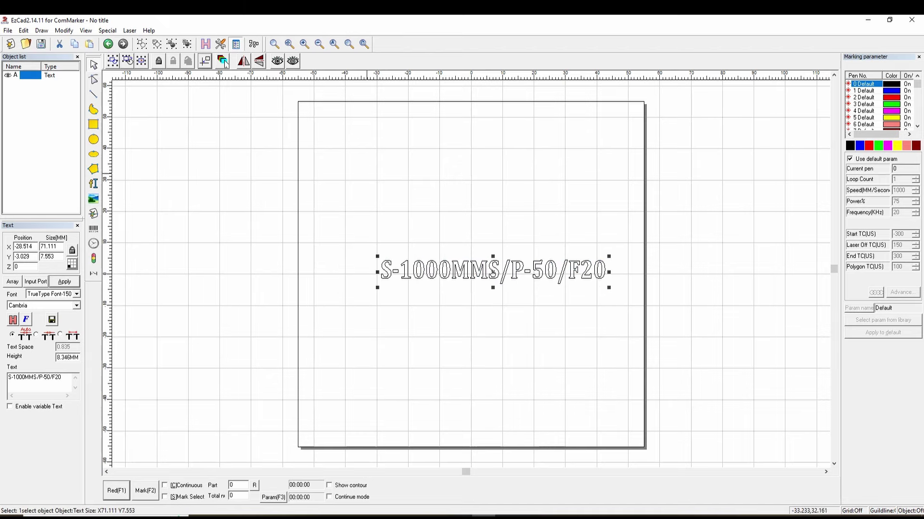
drag(492, 272, 471, 273)
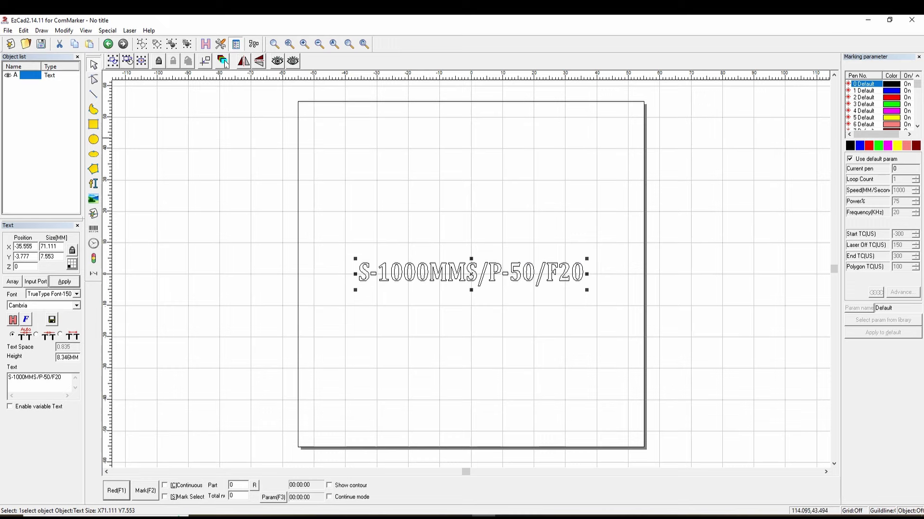
- Turn off the black pen's default parameters, set its power to 50%, and fill the text with a 0.01 mm cross hatch
click(849, 158)
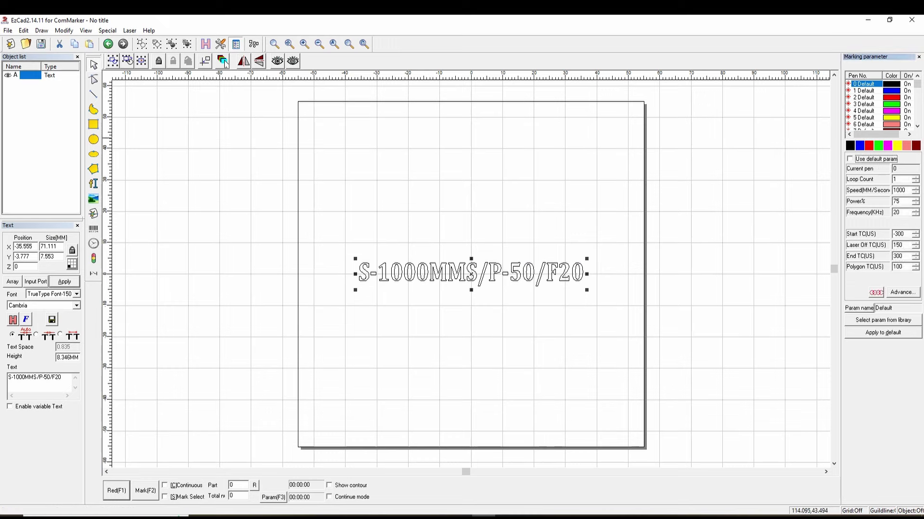
drag(895, 201, 900, 201)
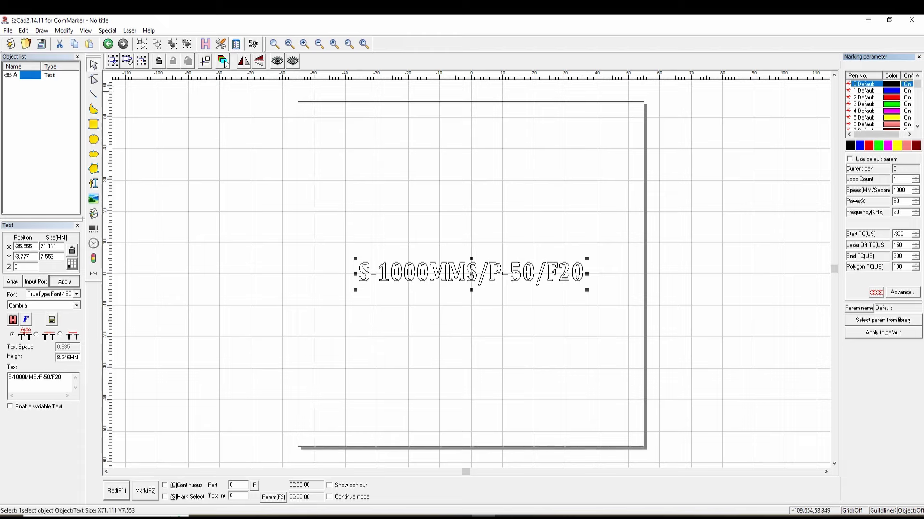
click(224, 63)
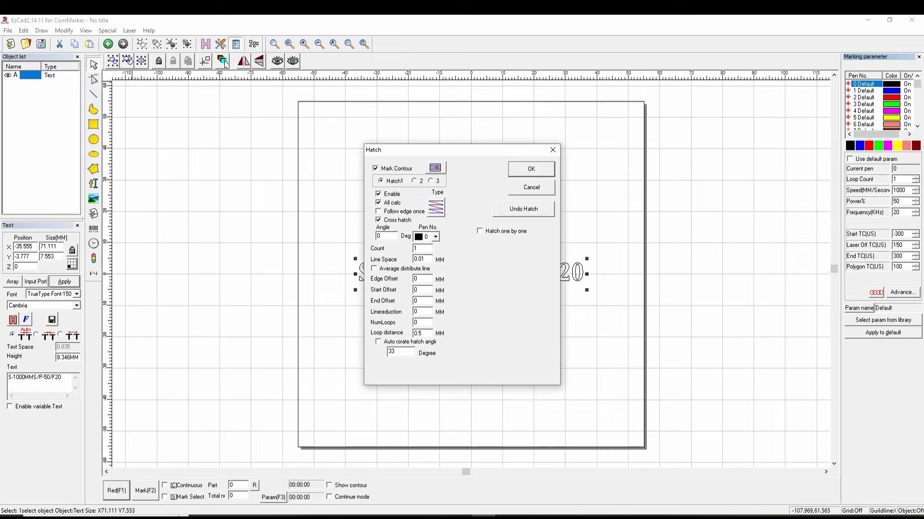
key(Return)
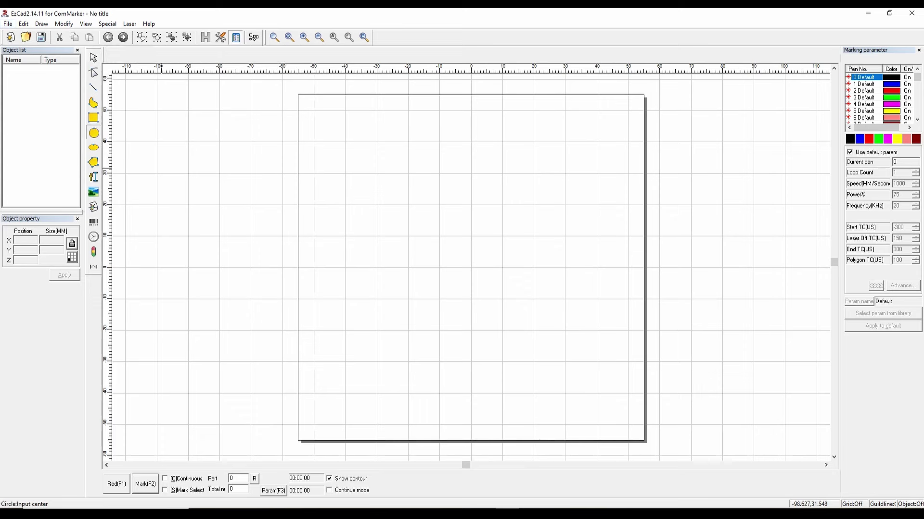
- Draw a 37 mm circle centred on the work area's origin and preview its outline on the coin with the red light pointer
drag(422, 221, 378, 220)
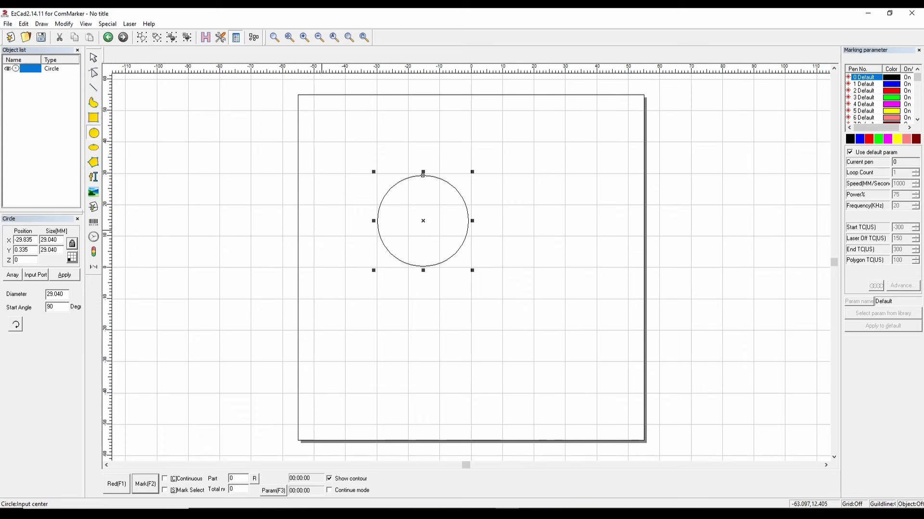
double_click(51, 239)
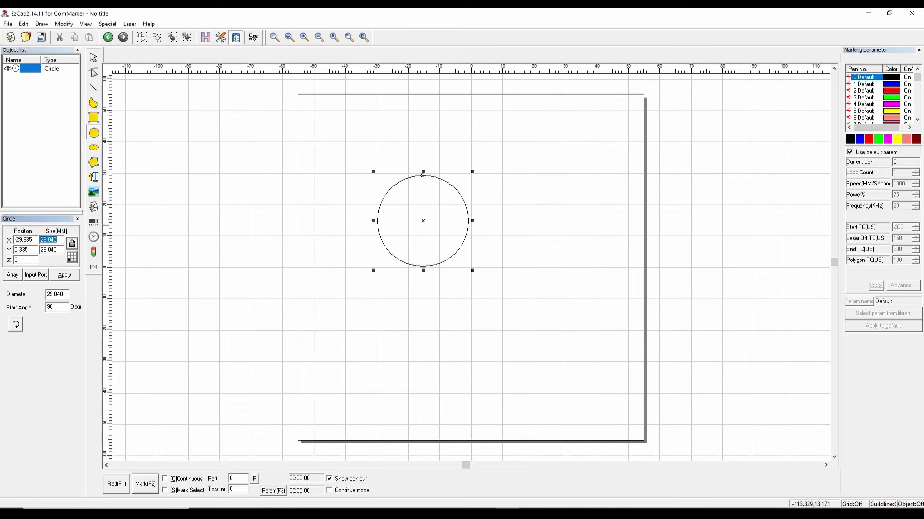
text(37)
key(Return)
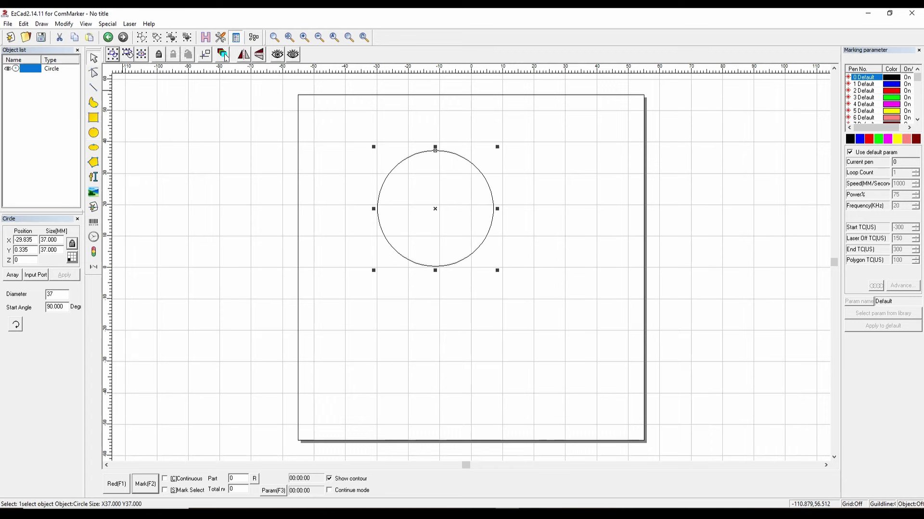
click(204, 54)
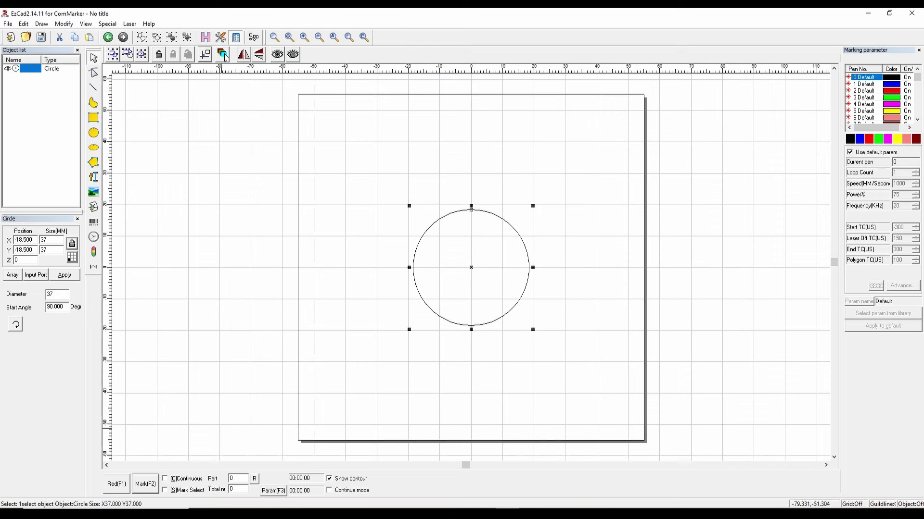
key(F1)
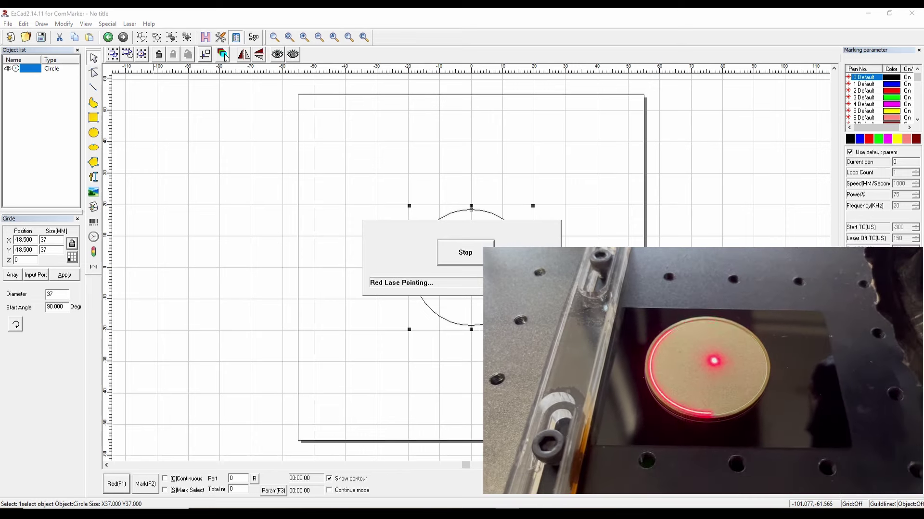
key(Escape)
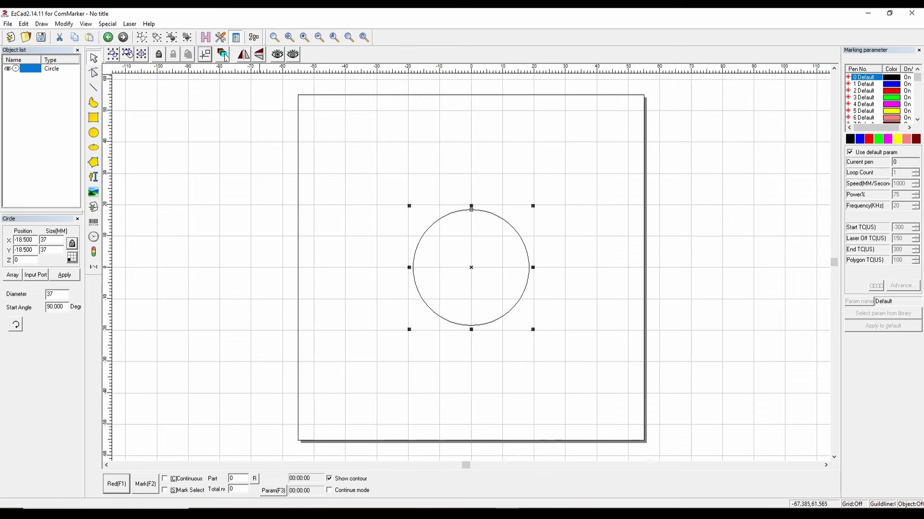
- Import the vector file New Star Wars Calendar.svg from the NewStarWars folder
key(alt+f)
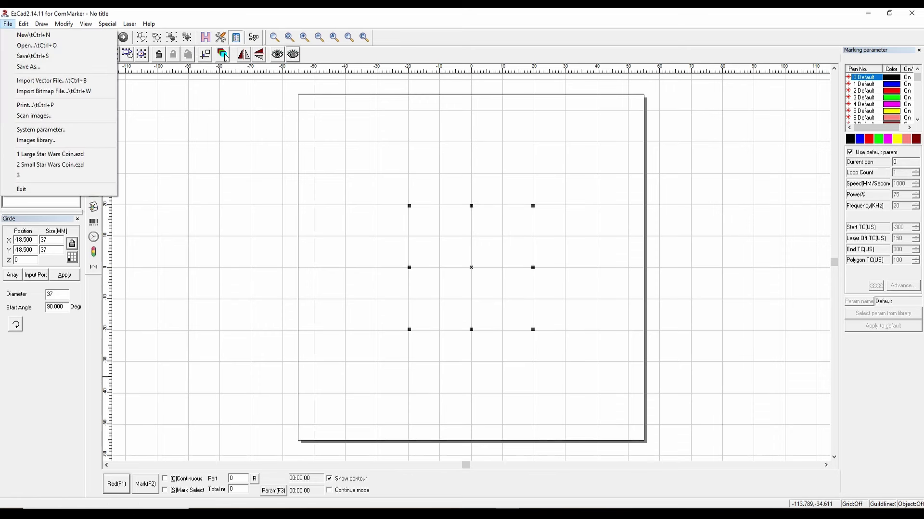
key(Down)
key(Down)
key(Down)
key(Down)
key(Down)
key(Up)
key(Return)
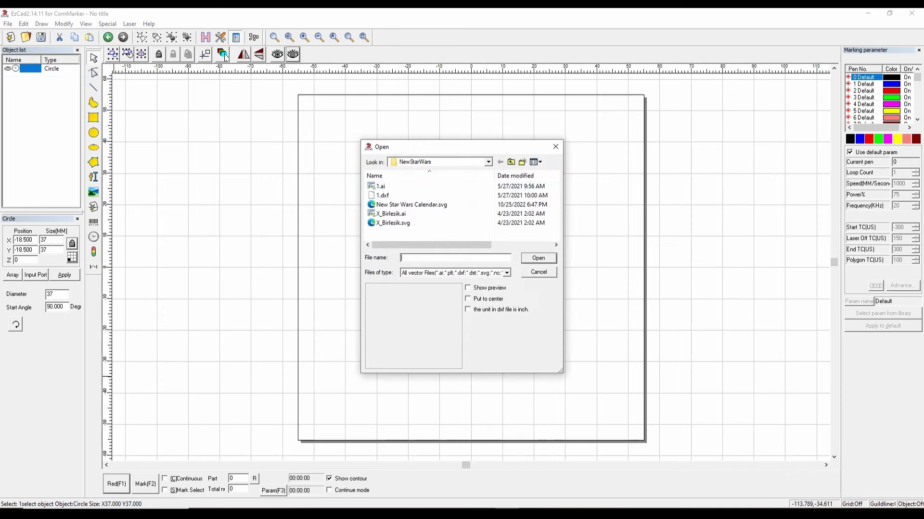
key(Down)
key(Down)
key(Down)
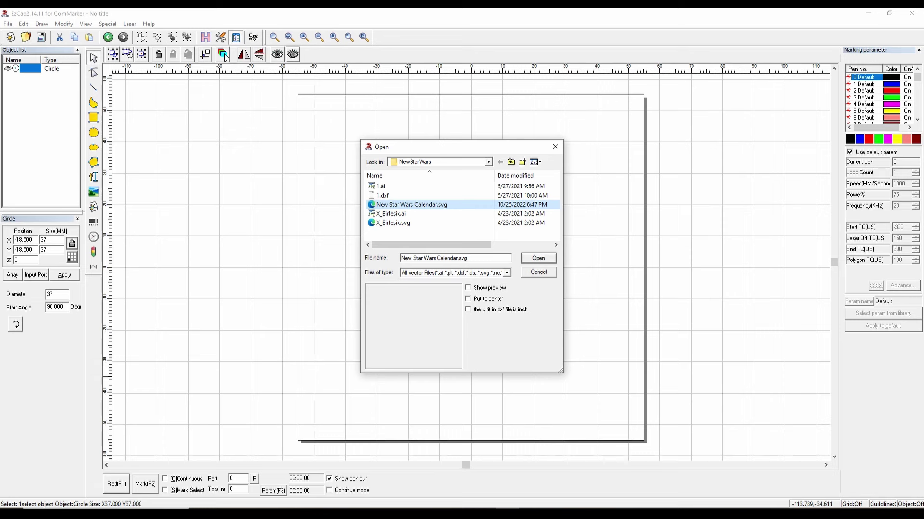
key(Return)
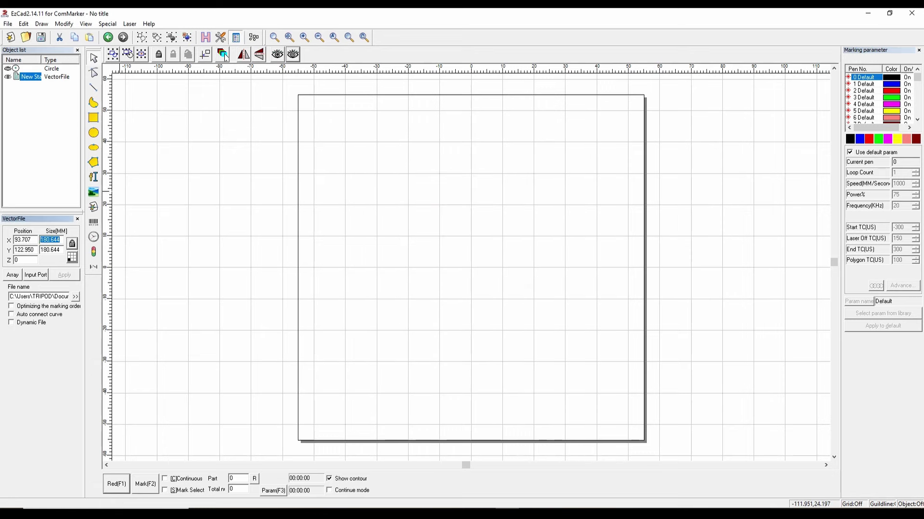
- Scale the imported Star Wars artwork to 37 mm and centre it on the work area's origin
text(37)
key(Return)
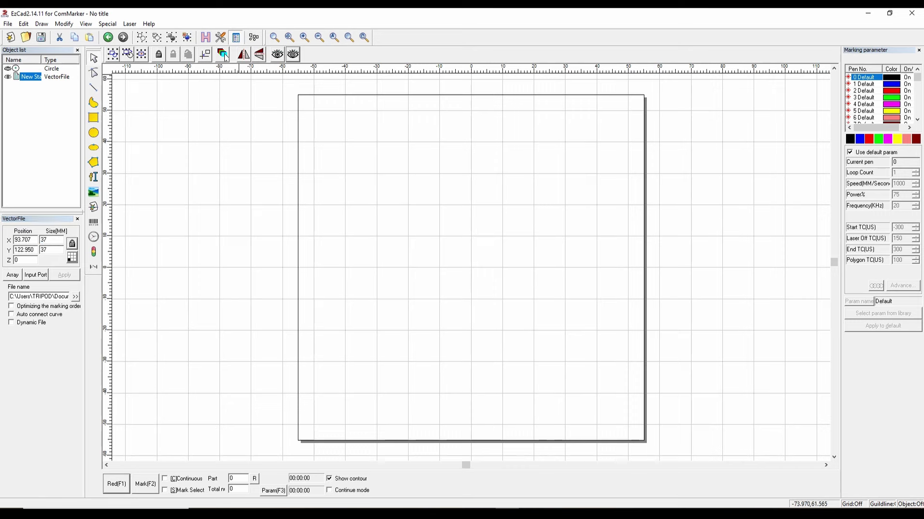
click(224, 55)
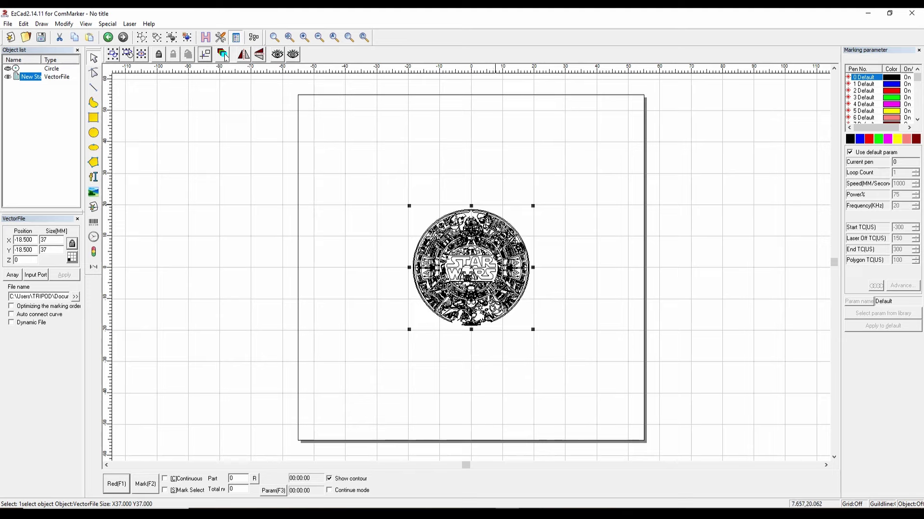
- Turn off the default parameters for the black pen and set 30 loops, 90% power and 35 kHz frequency
scroll(225, 57, up, 1)
scroll(226, 56, up, 4)
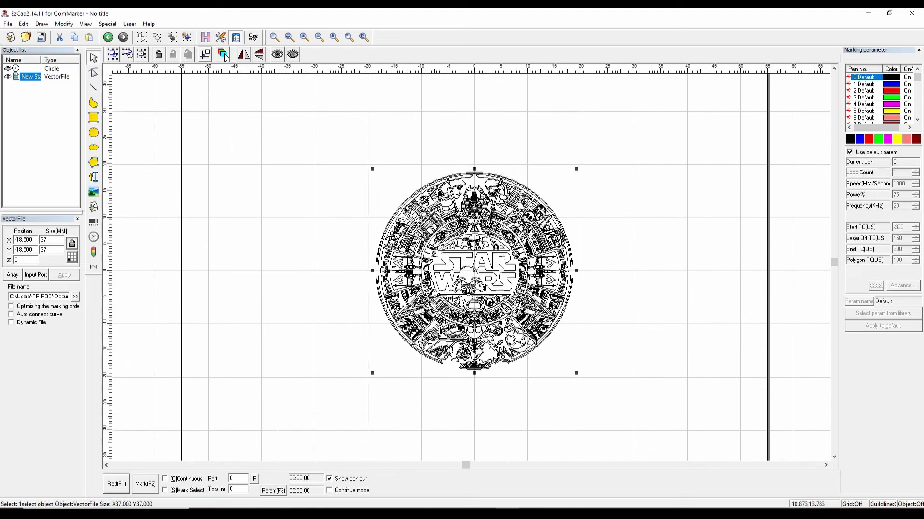
click(850, 152)
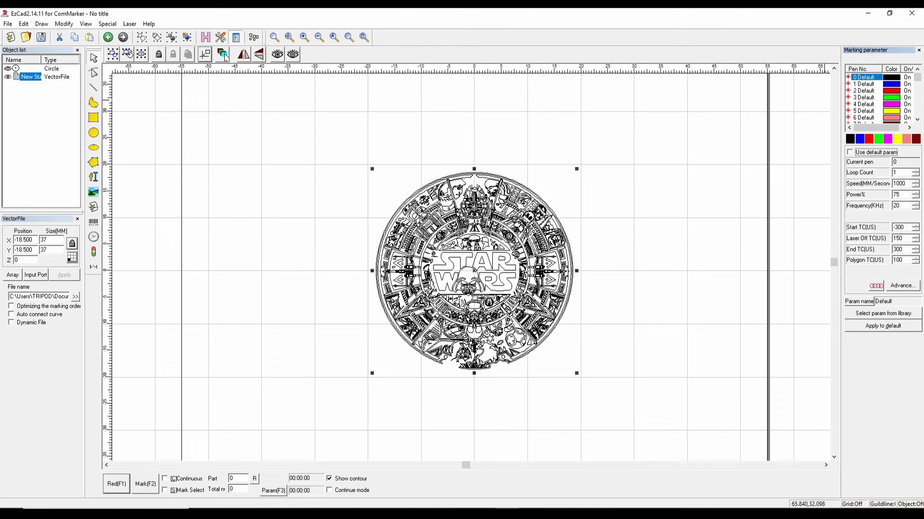
key(Tab)
text(3)
key(shift+Tab)
key(Tab)
key(Tab)
key(Tab)
text(90)
key(shift+Home)
text(3)
key(Return)
- Fill the Star Wars artwork with a black-pen cross hatch at 0.01 mm line spacing, auto-rotating by 33 degrees
click(225, 57)
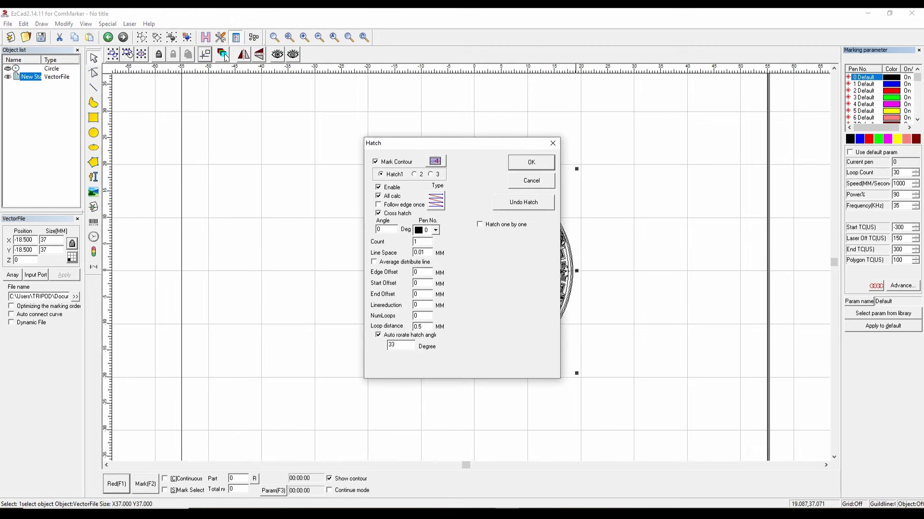
key(Return)
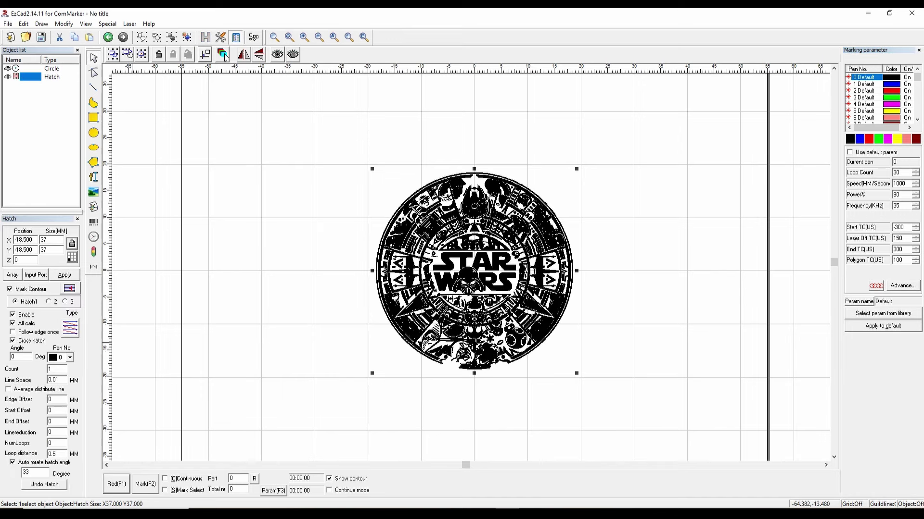
- Centre the second Star Wars artwork copy on the origin and set its blue pen to 10 loops, 4000 mm/s, 30% power and 30 kHz
click(224, 55)
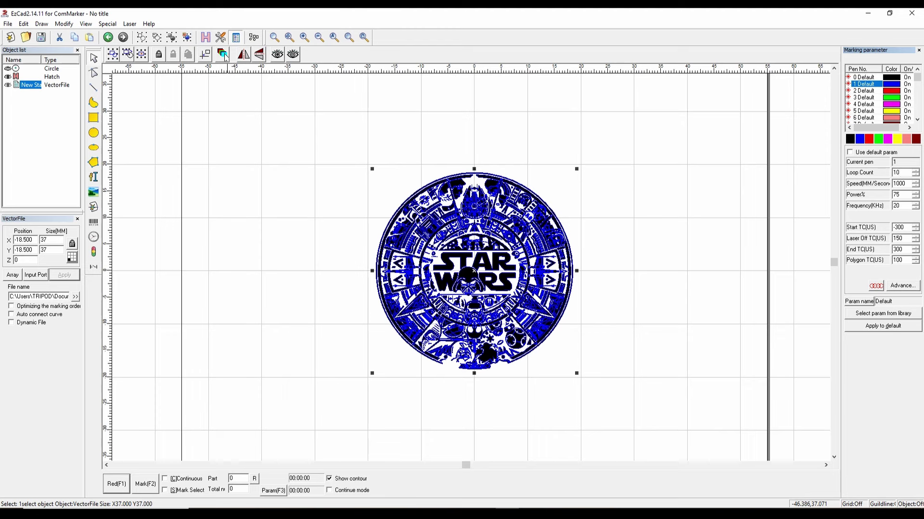
key(Tab)
text(4000)
text(75)
key(shift+Home)
text(30)
key(Tab)
text(30)
- Import another copy of New Star Wars Calendar.svg as the third artwork layer
key(alt+f)
key(Down)
key(Down)
key(Down)
key(Down)
key(Down)
key(Return)
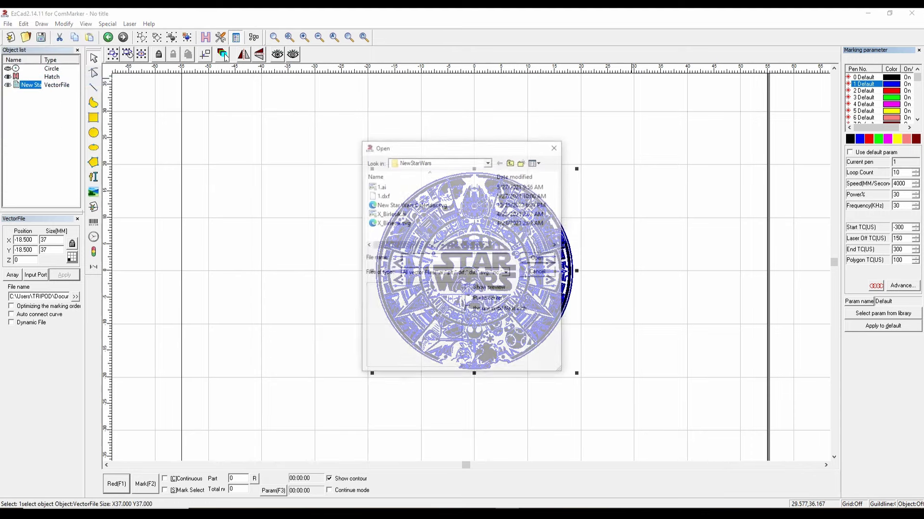
key(Return)
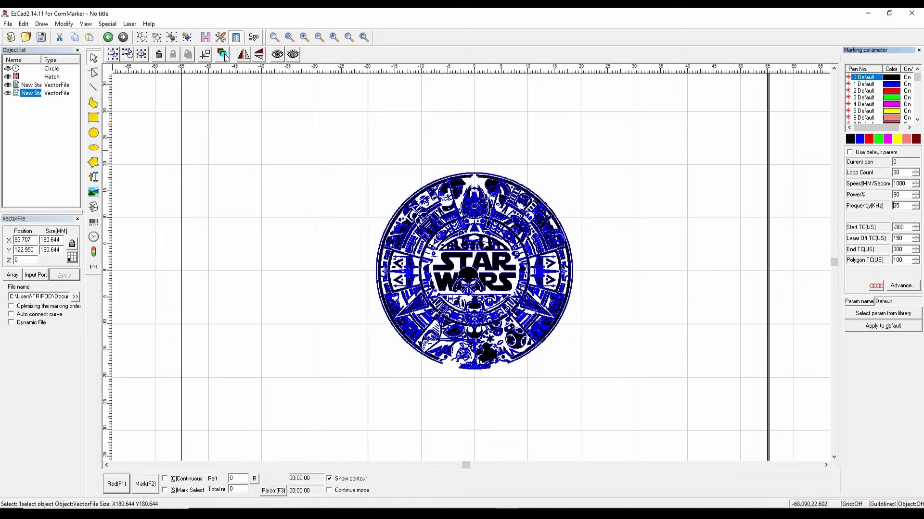
- Scale the third Star Wars artwork copy to 37 mm and centre it on the origin
click(50, 240)
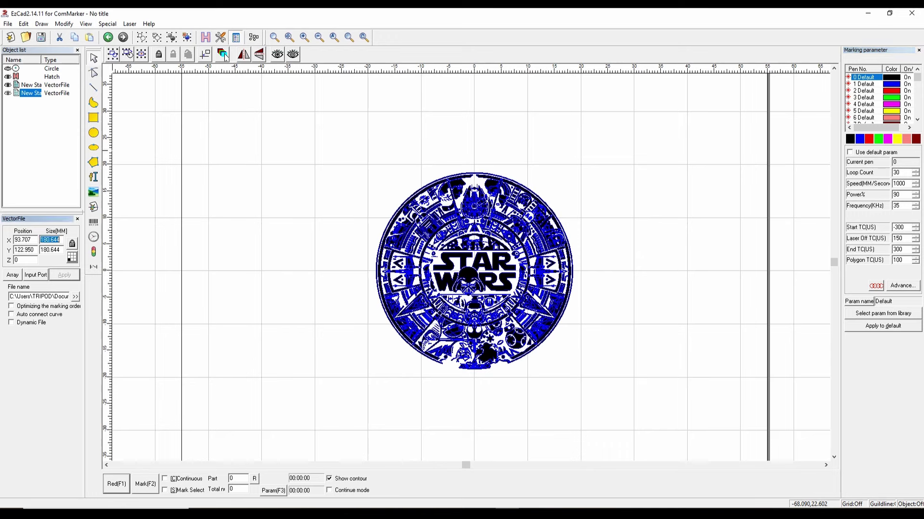
text(37)
key(Return)
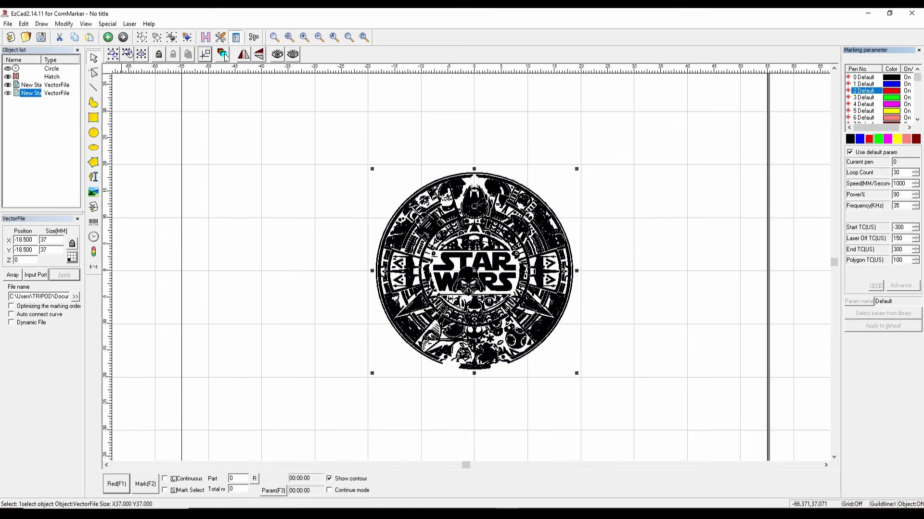
- Assign red pen 2 to the third copy with default parameters off, using 4 loops, 4000 mm/s, 30% power and 30 kHz
click(224, 56)
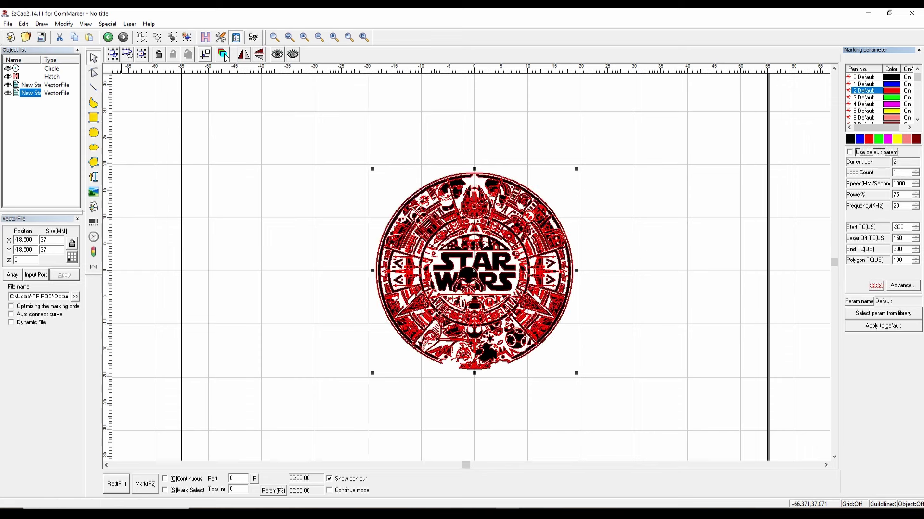
key(Tab)
text(4)
key(Tab)
text(4000)
key(Tab)
text(3)
key(Tab)
text(3)
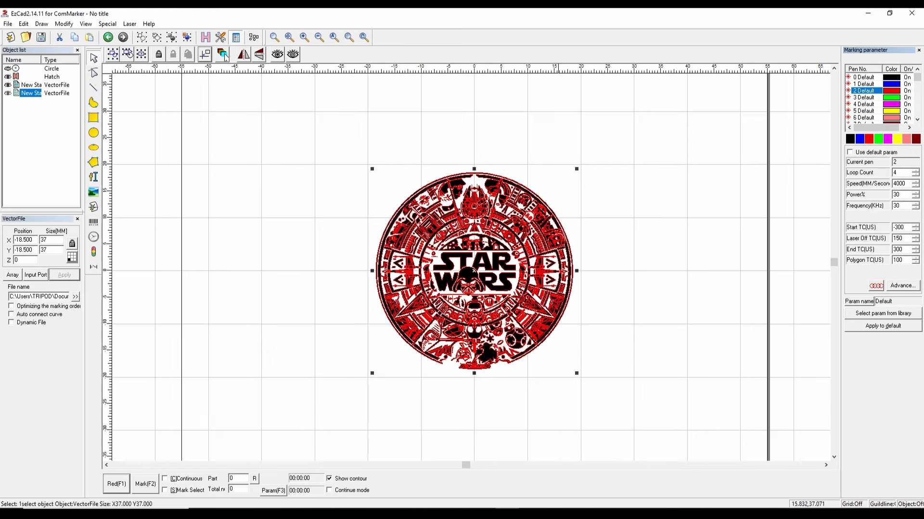
- Hatch the third artwork copy with red pen 2, using cross hatch, 0.01 mm line spacing and 33-degree auto-rotation
click(225, 56)
key(alt+Down)
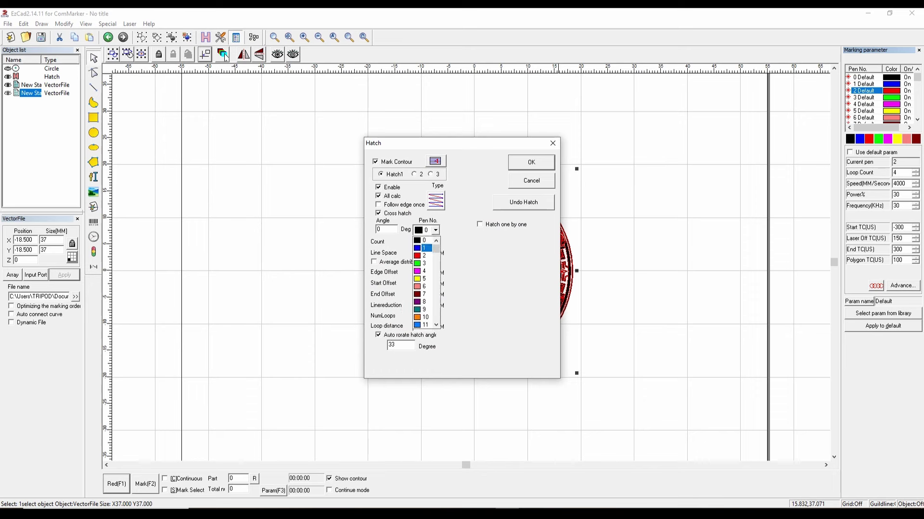
key(Return)
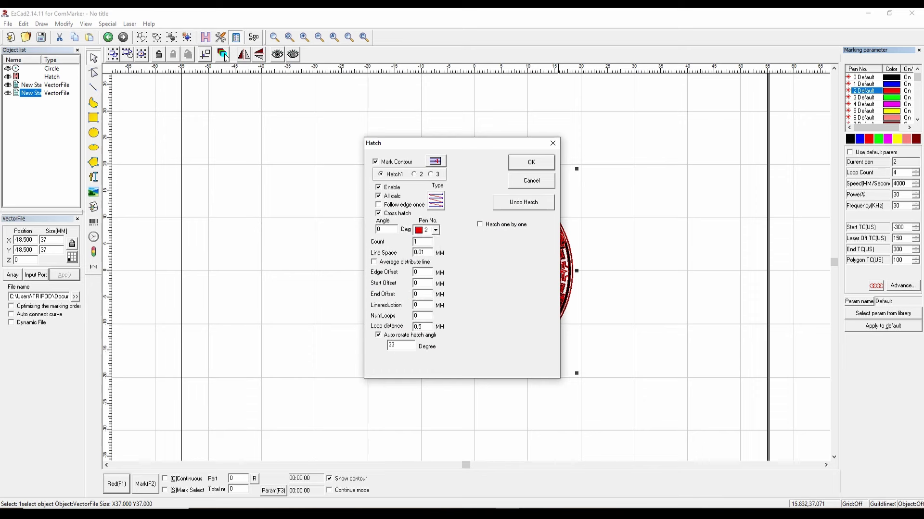
key(Return)
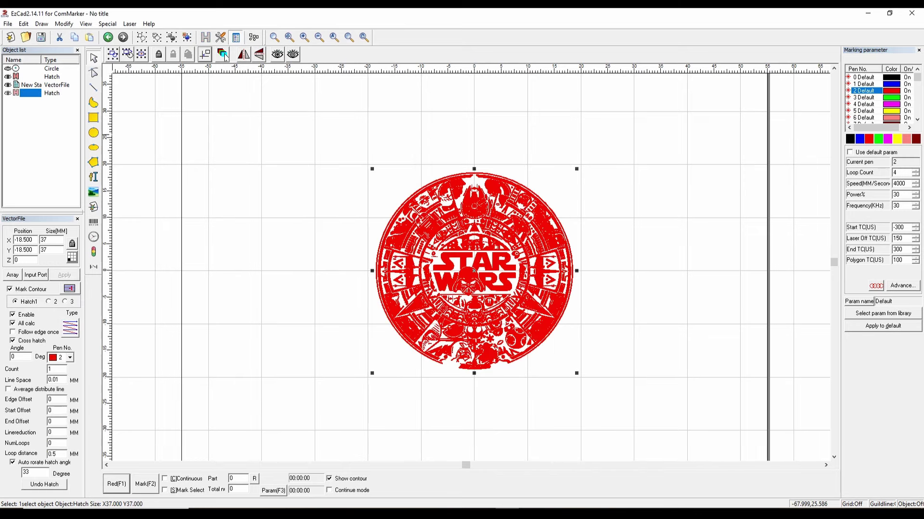
- Save the complete layered coin design as an EzCad file named Star Wars Coin Back
key(Up)
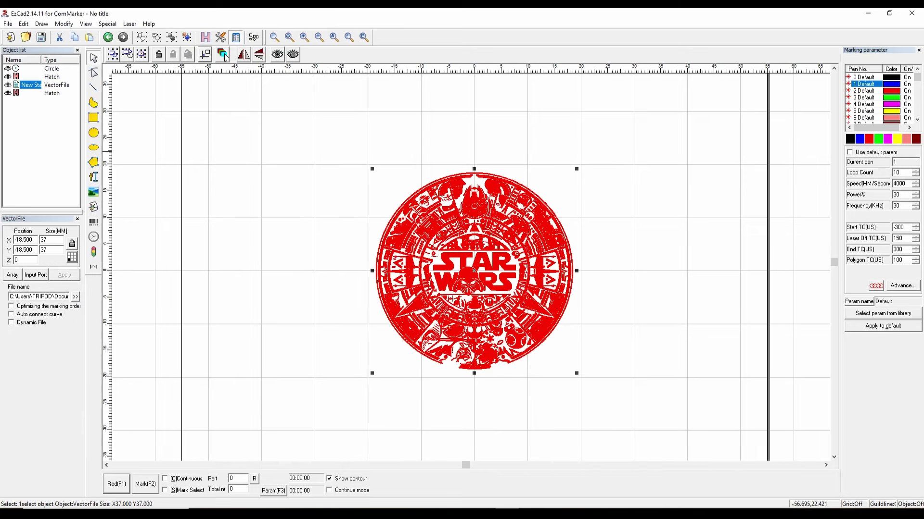
key(Up)
key(alt+f)
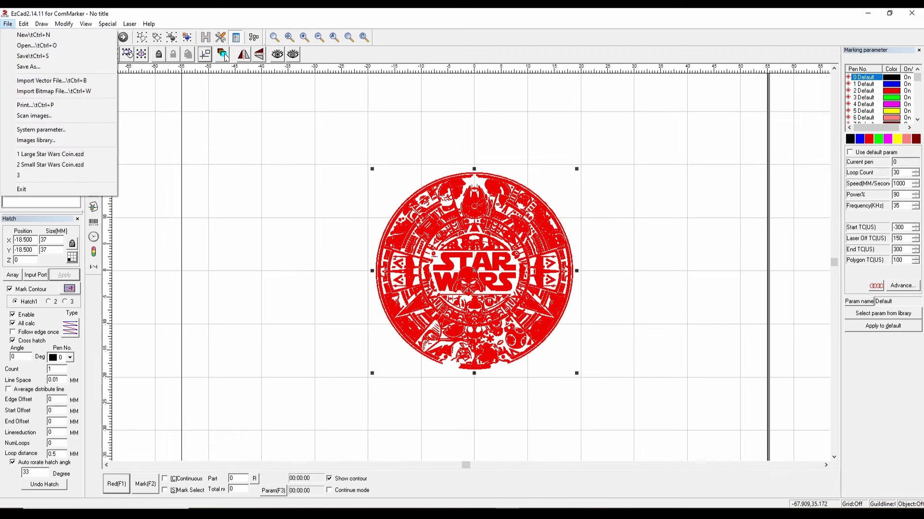
key(Down)
key(Down)
key(Down)
key(Return)
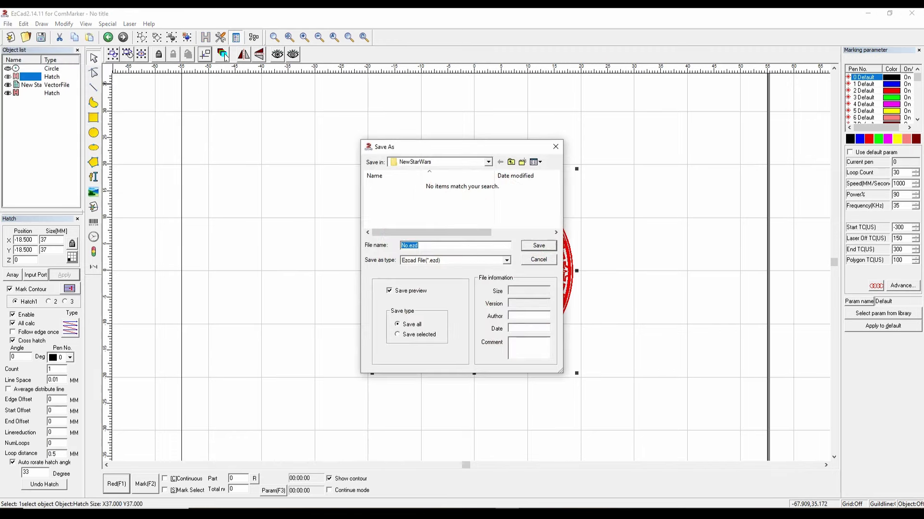
text(Star Wars Coin Back)
key(Return)
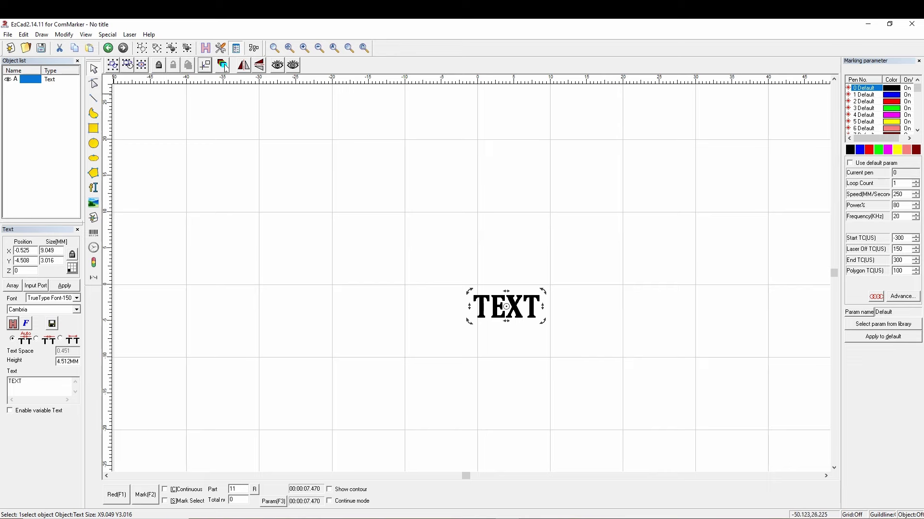
- Open the RotaryMark mode for the selected text and set the part diameter to 12.55 mm
key(alt+l)
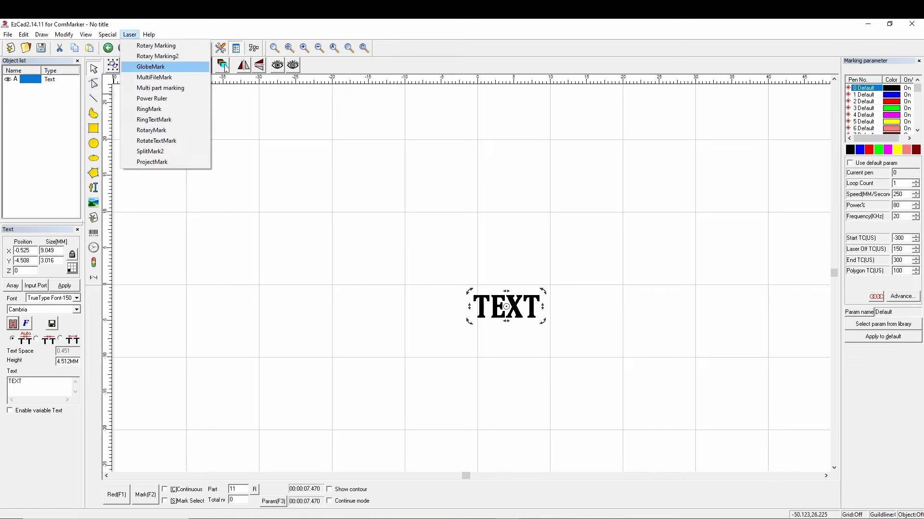
key(Down)
key(Down)
key(Return)
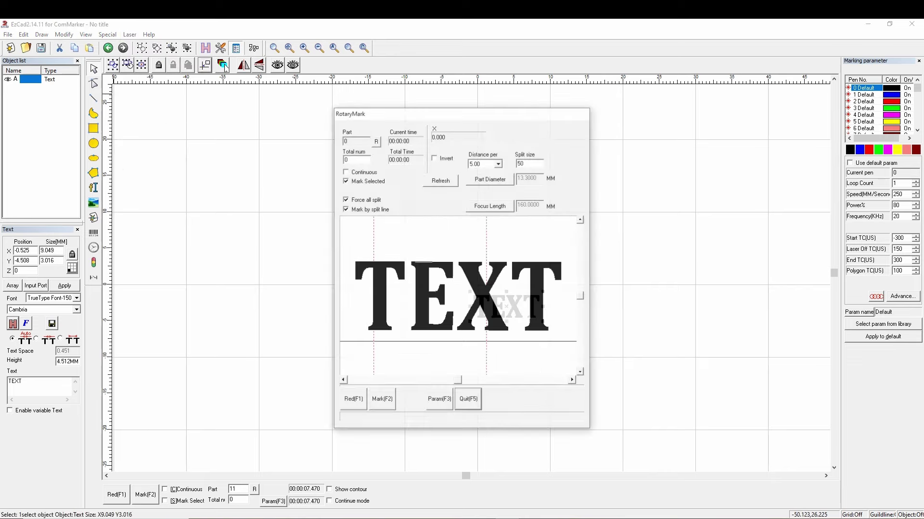
key(Return)
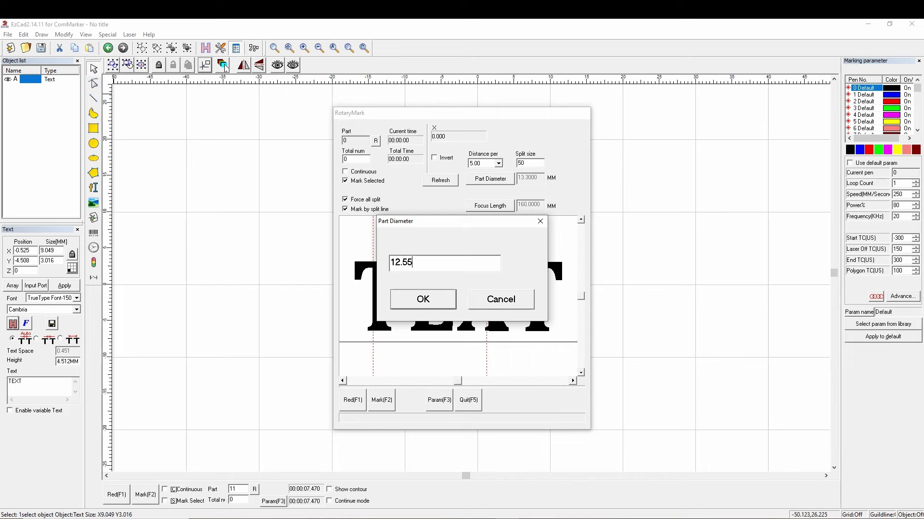
key(Return)
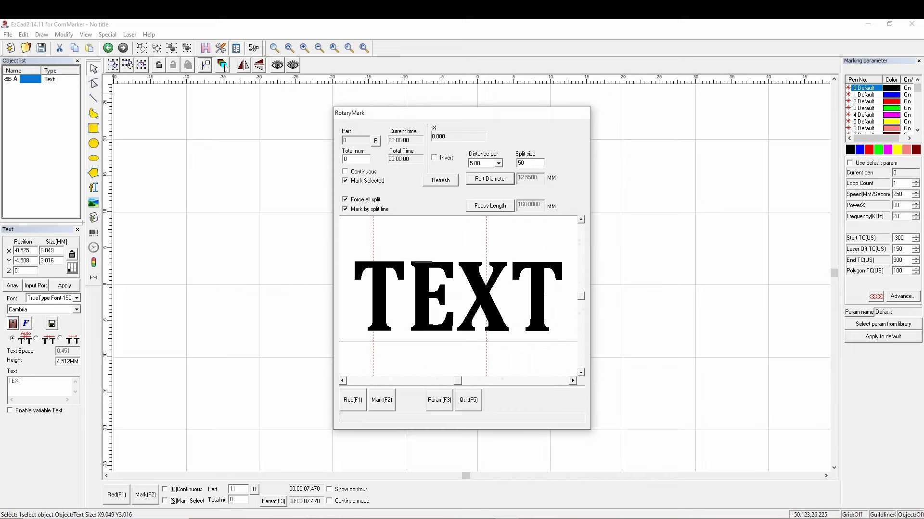
- Confirm the rotary extension axis parameters with 12800 pulses per round and start rotary marking of the text
key(F3)
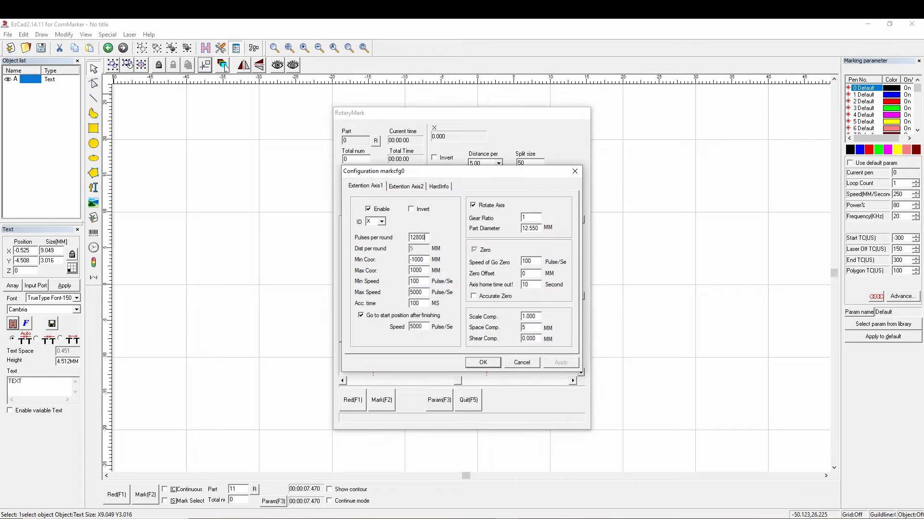
key(Return)
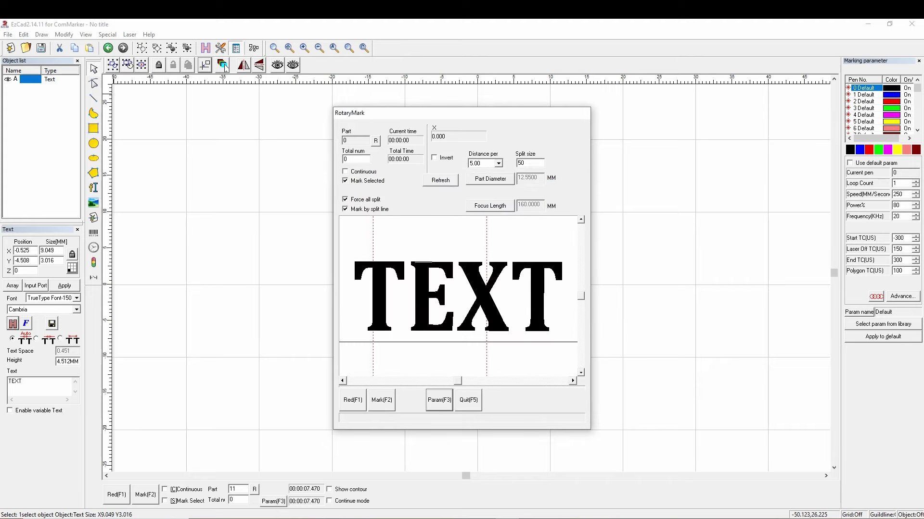
key(F2)
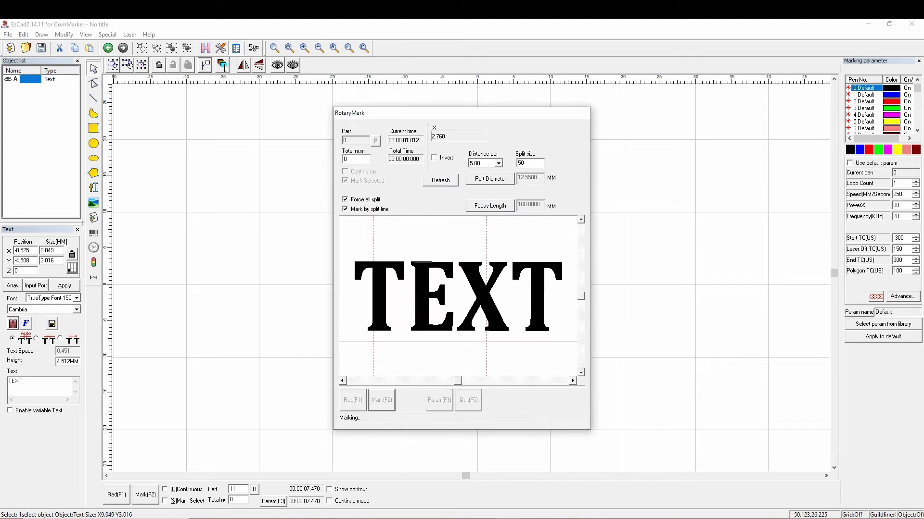